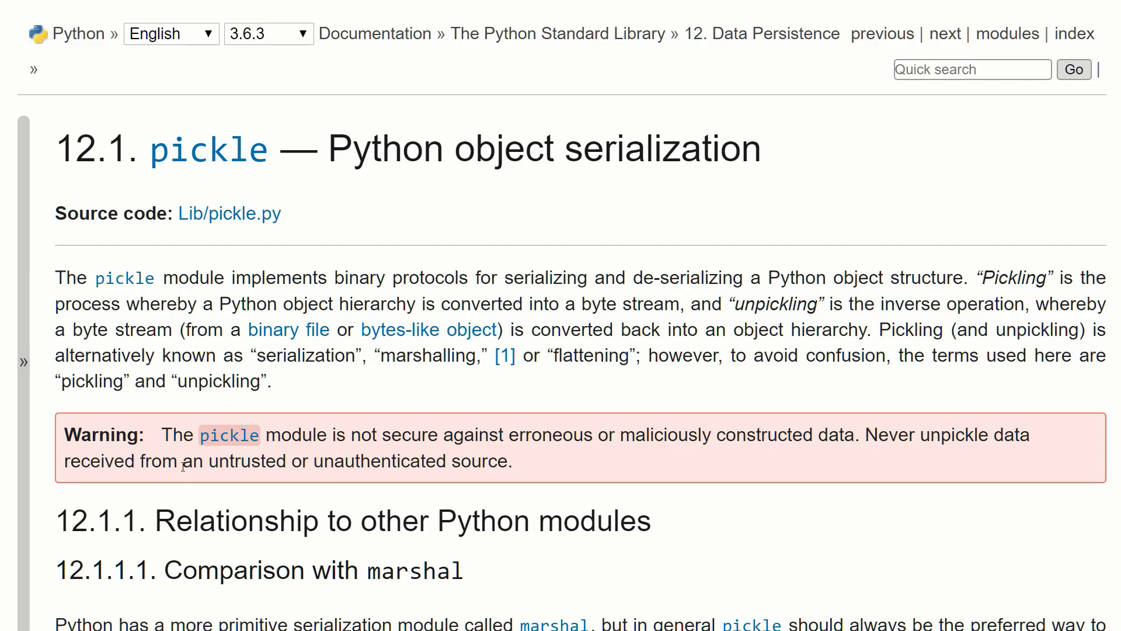
Step: Read the pickle-is-not-secure warning and the never-unpickle-untrusted-data advice, then switch to the notebook
{"action": "left_click_drag", "start_coordinate": [172, 434], "coordinate": [855, 434]}
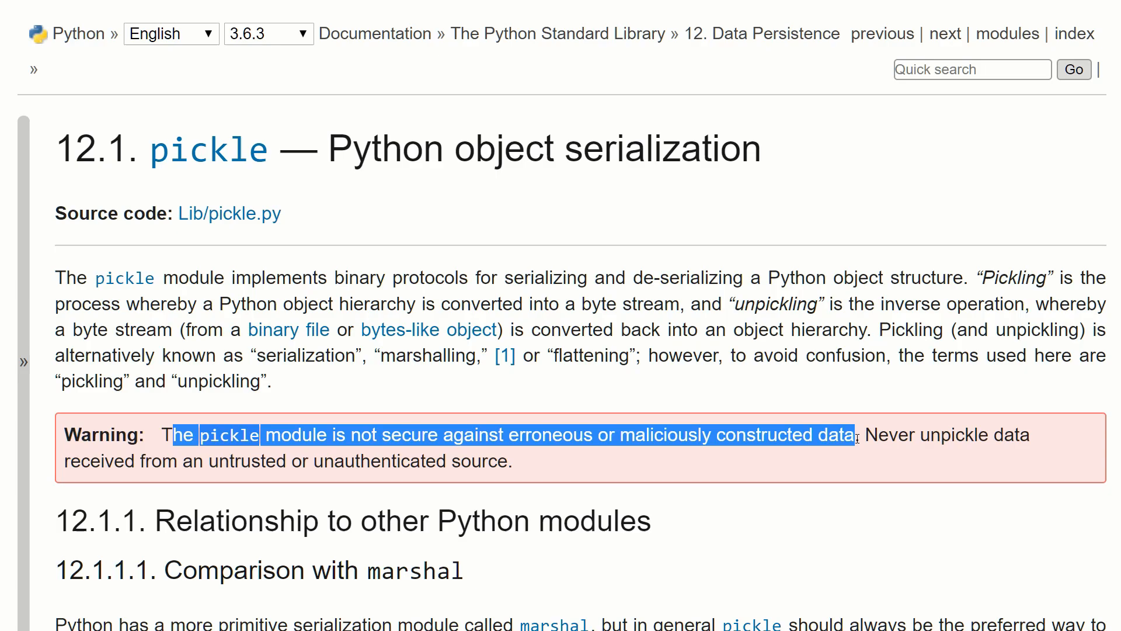
{"action": "left_click_drag", "start_coordinate": [876, 435], "coordinate": [517, 461]}
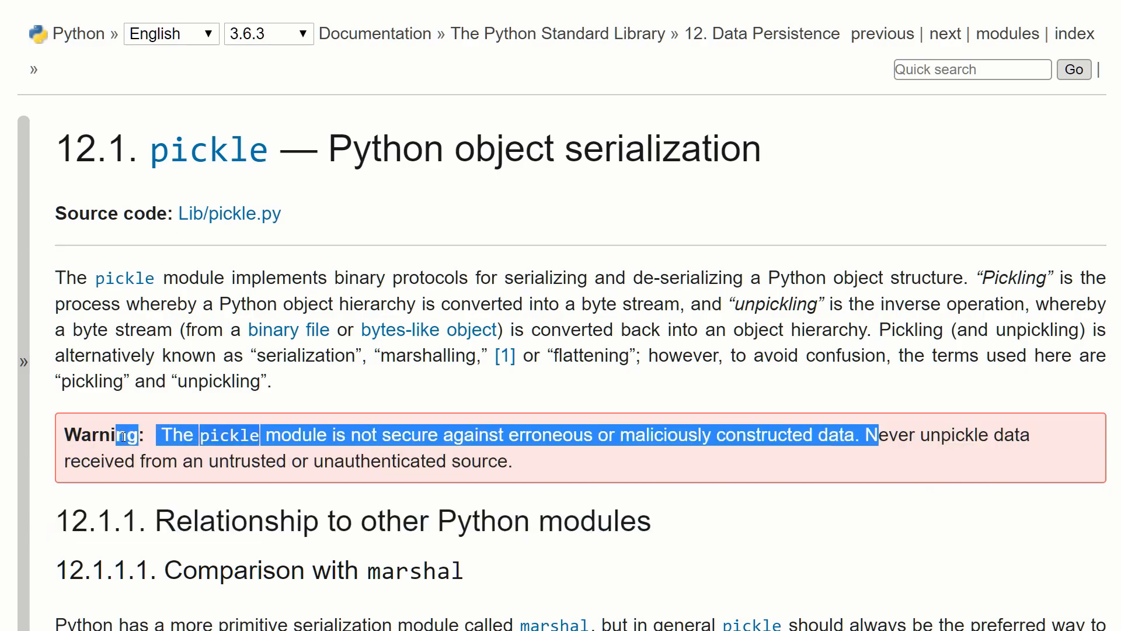
{"action": "mouse_move", "coordinate": [878, 436]}
{"action": "left_mouse_down"}
{"action": "mouse_move", "coordinate": [344, 464]}
{"action": "mouse_move", "coordinate": [510, 464]}
{"action": "left_mouse_up"}
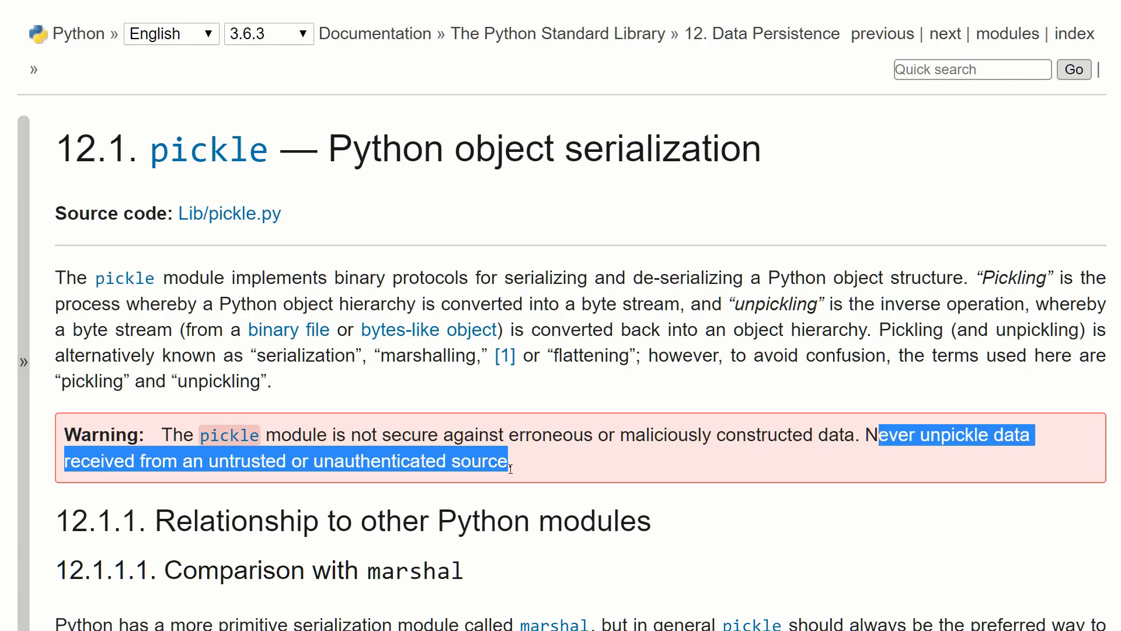
{"action": "left_click", "coordinate": [662, 522]}
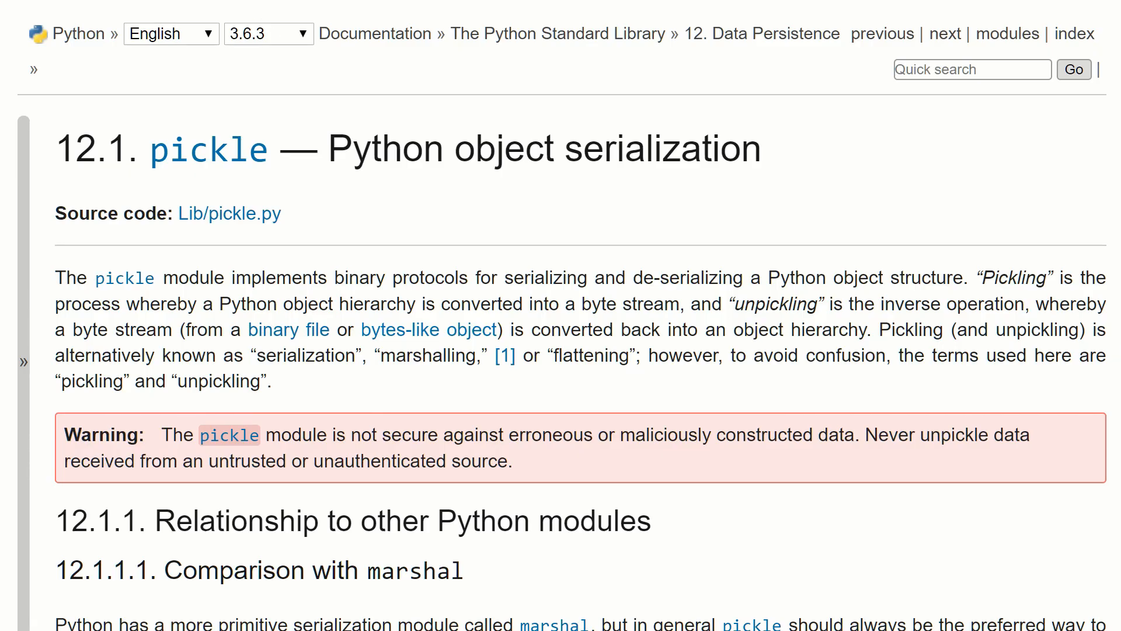
{"action": "key", "text": "alt+Tab"}
Step: Write the numpy and pickle import lines at the top of the empty cell
{"action": "left_click", "coordinate": [268, 141]}
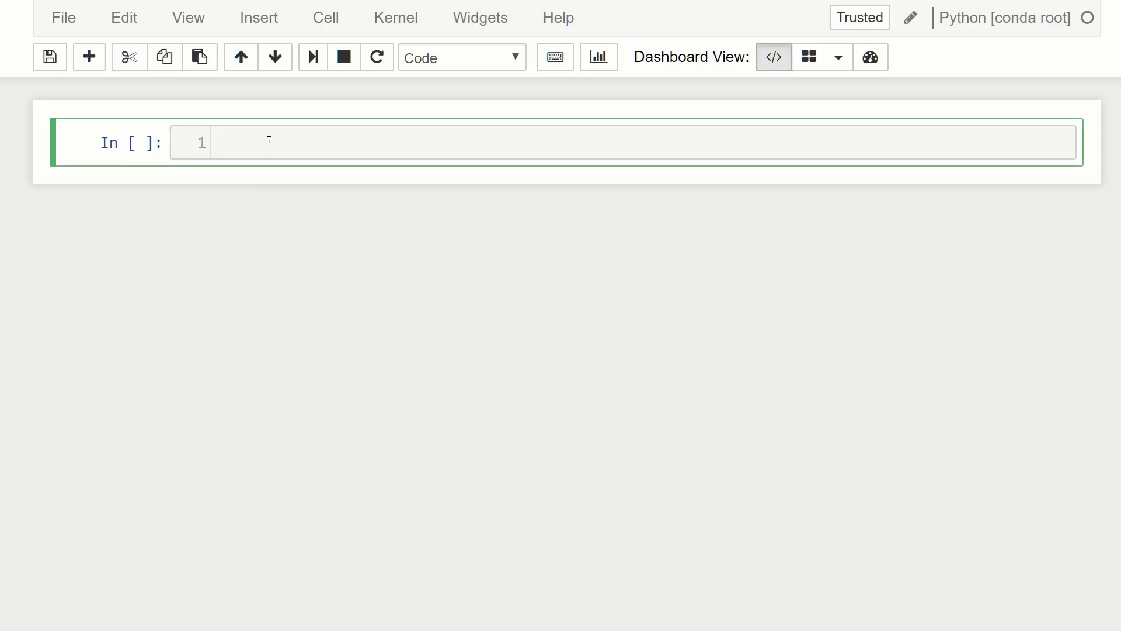
{"action": "type", "text": "import "}
{"action": "type", "text": "pick"}
{"action": "type", "text": "cie"}
{"action": "key", "text": "Return"}
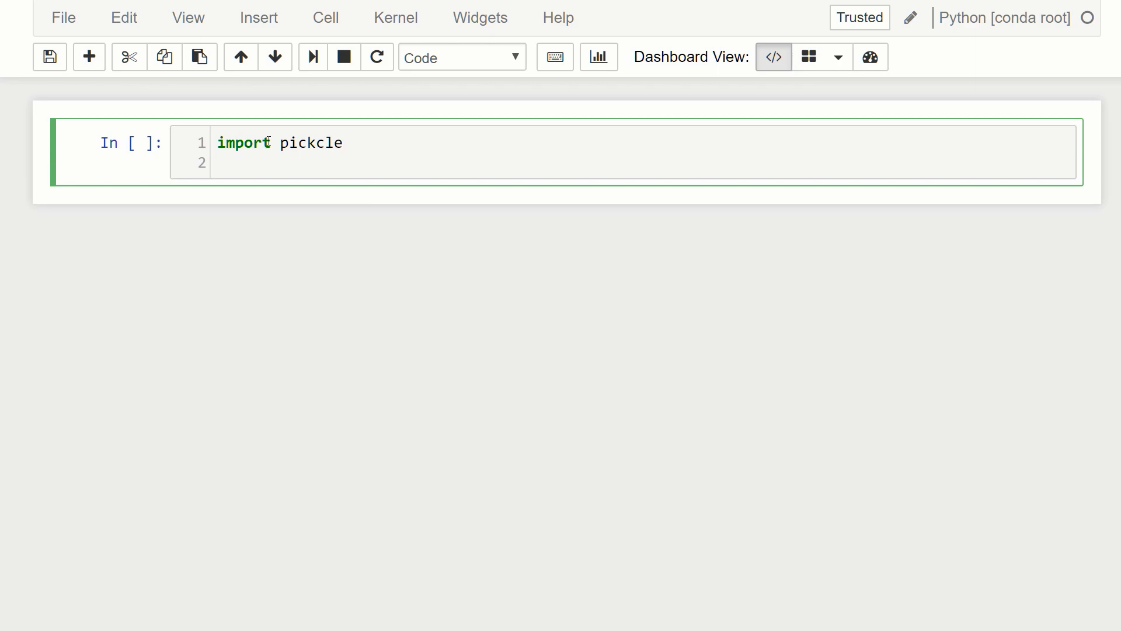
{"action": "type", "text": "import "}
{"action": "type", "text": "numpy "}
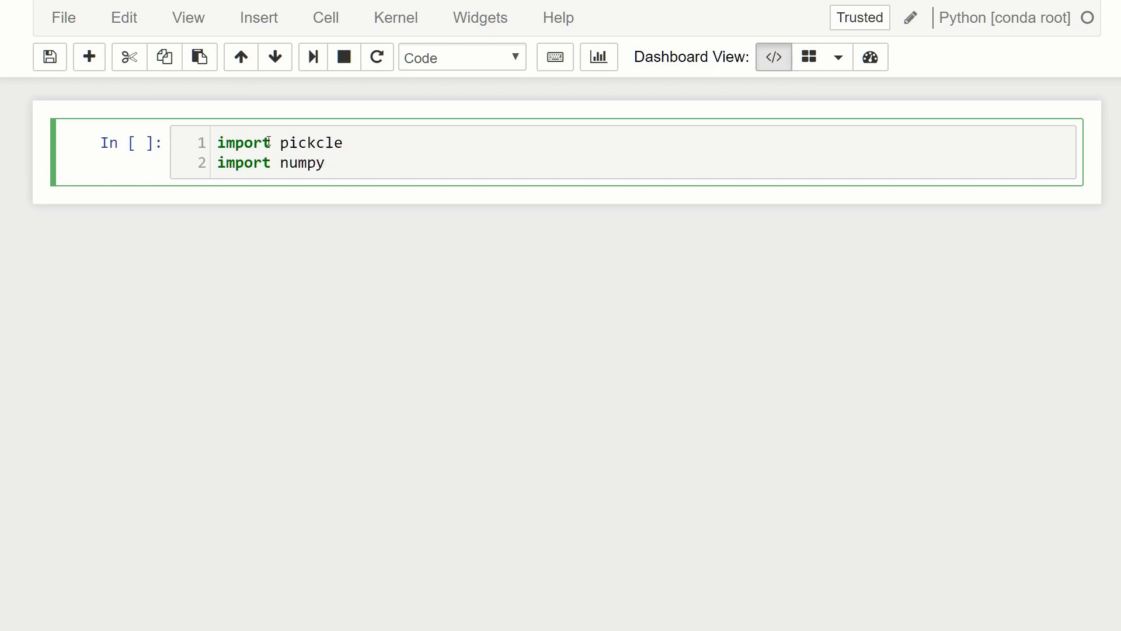
{"action": "type", "text": "as np"}
{"action": "key", "text": "Return"}
{"action": "key", "text": "Return"}
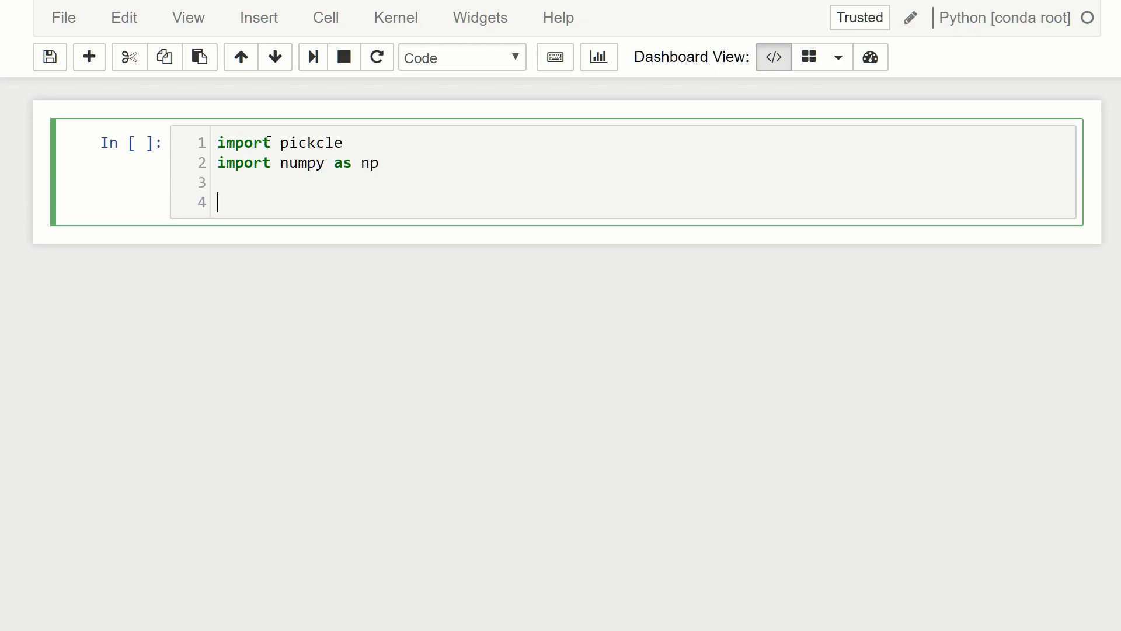
{"action": "type", "text": "data"}
{"action": "type", "text": "_di"}
{"action": "type", "text": "ct = {"}
Step: Define data_dict with 'volts' and 'current' each set to np.random.random(10)
{"action": "key", "text": "Return"}
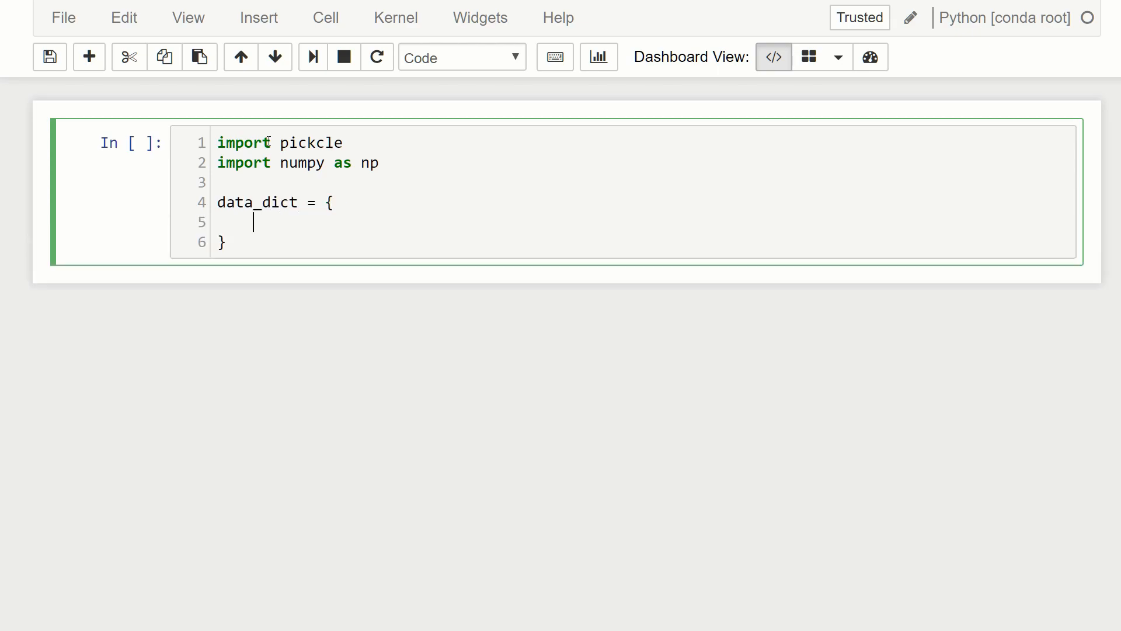
{"action": "type", "text": "'"}
{"action": "type", "text": "volts':"}
{"action": "type", "text": " n"}
{"action": "type", "text": "p.r"}
{"action": "type", "text": "andom."}
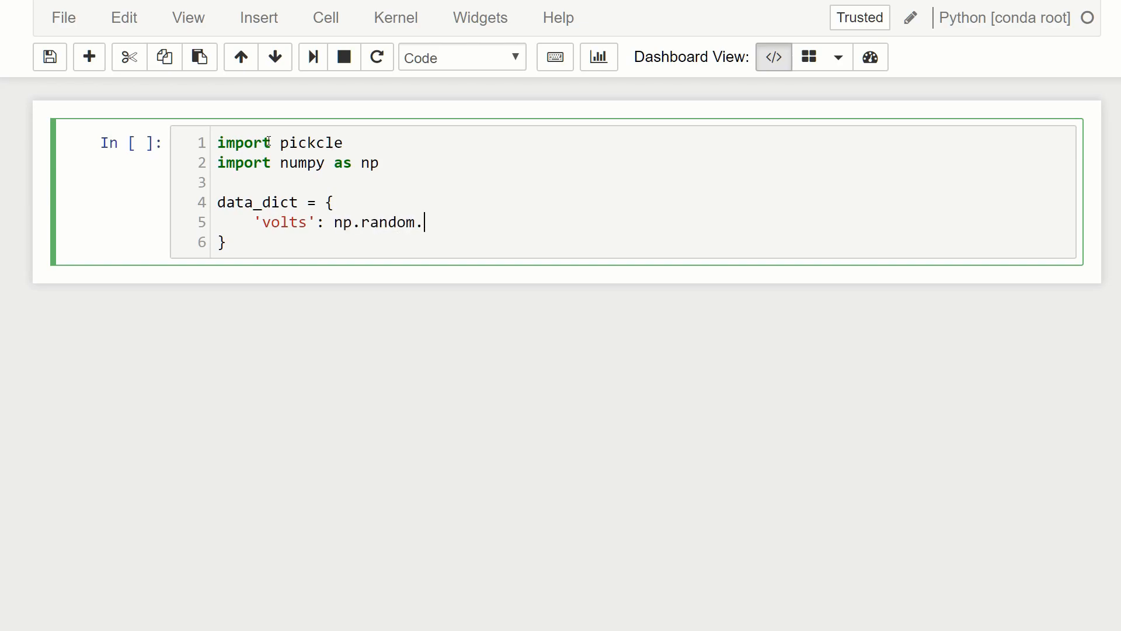
{"action": "type", "text": "random"}
{"action": "type", "text": "(10"}
{"action": "key", "text": "Right"}
{"action": "type", "text": ","}
{"action": "key", "text": "Return"}
{"action": "type", "text": "'"}
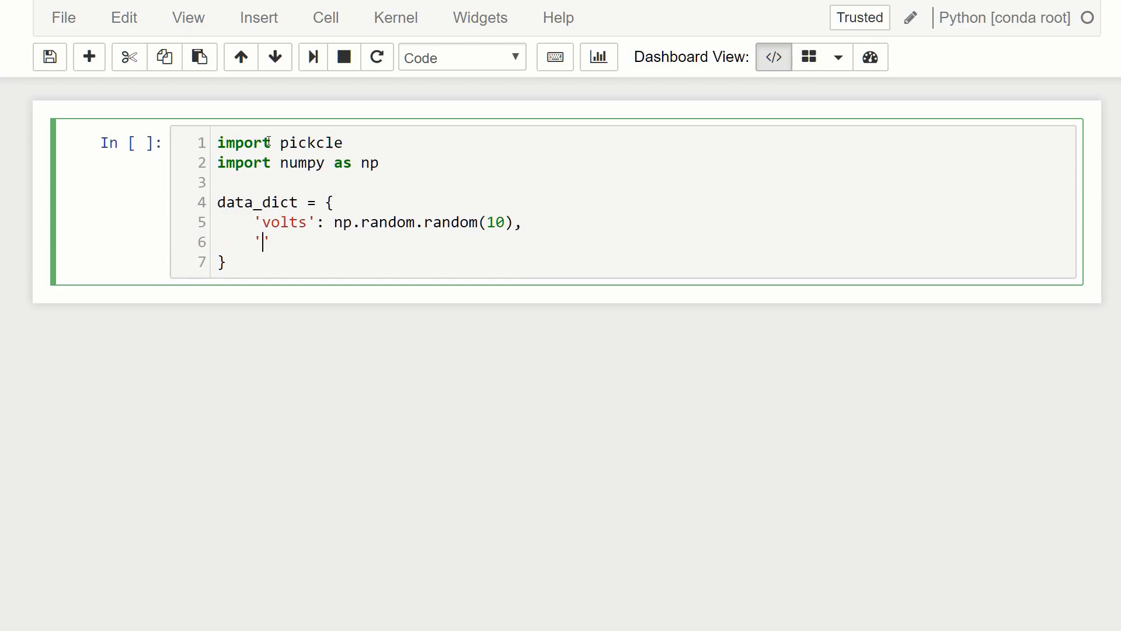
{"action": "type", "text": "current"}
{"action": "key", "text": "Right"}
{"action": "type", "text": ": n"}
{"action": "type", "text": "p.rando"}
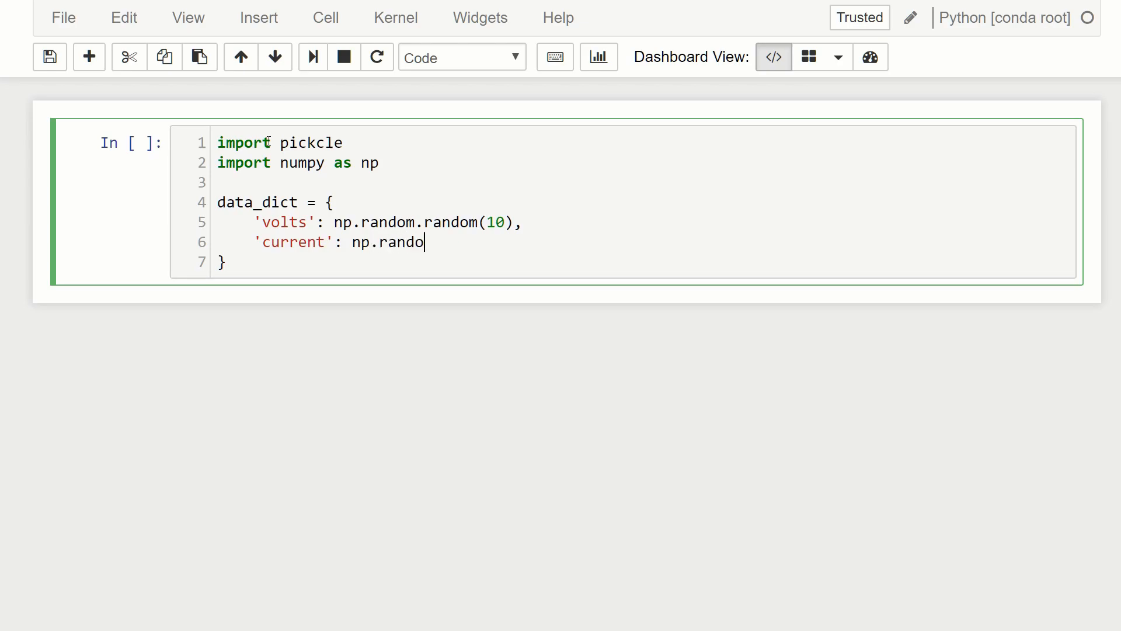
{"action": "type", "text": "m.random"}
{"action": "type", "text": "(10"}
{"action": "key", "text": "Right"}
{"action": "type", "text": ","}
{"action": "key", "text": "Down"}
Step: Run the cell, hit the ImportError, and correct 'pickcle' to 'pickle'
{"action": "key", "text": "shift+Return"}
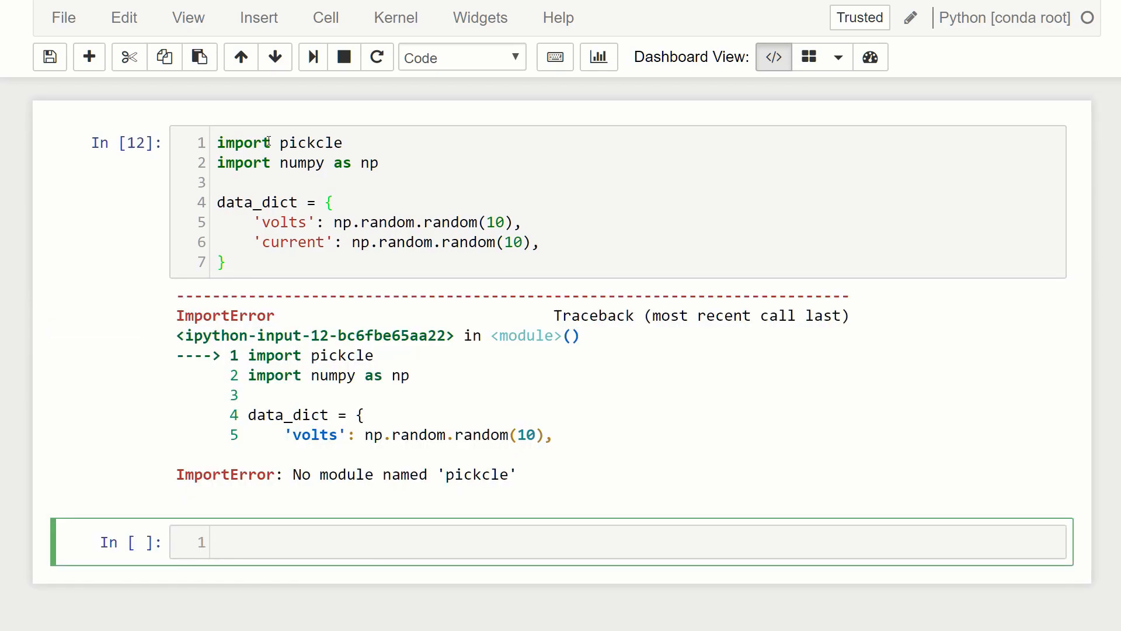
{"action": "left_click", "coordinate": [310, 148]}
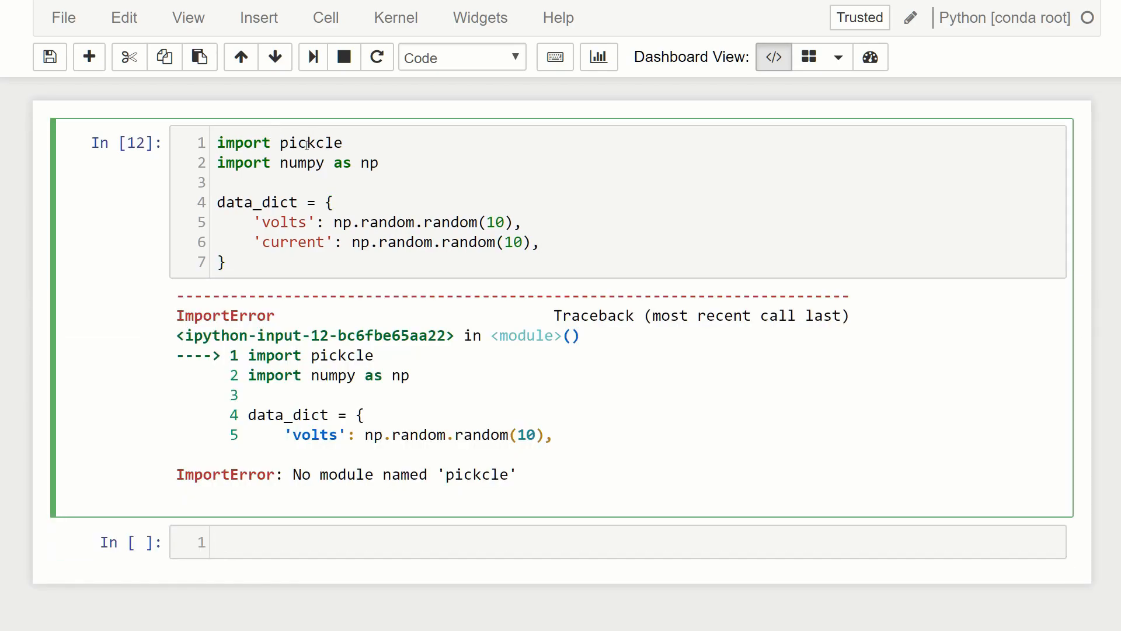
{"action": "key", "text": "Right"}
{"action": "key", "text": "BackSpace"}
Step: Add data_dict on a new line and run to display the volts and current arrays
{"action": "left_click", "coordinate": [334, 261]}
{"action": "key", "text": "Return"}
{"action": "key", "text": "Return"}
{"action": "type", "text": "da"}
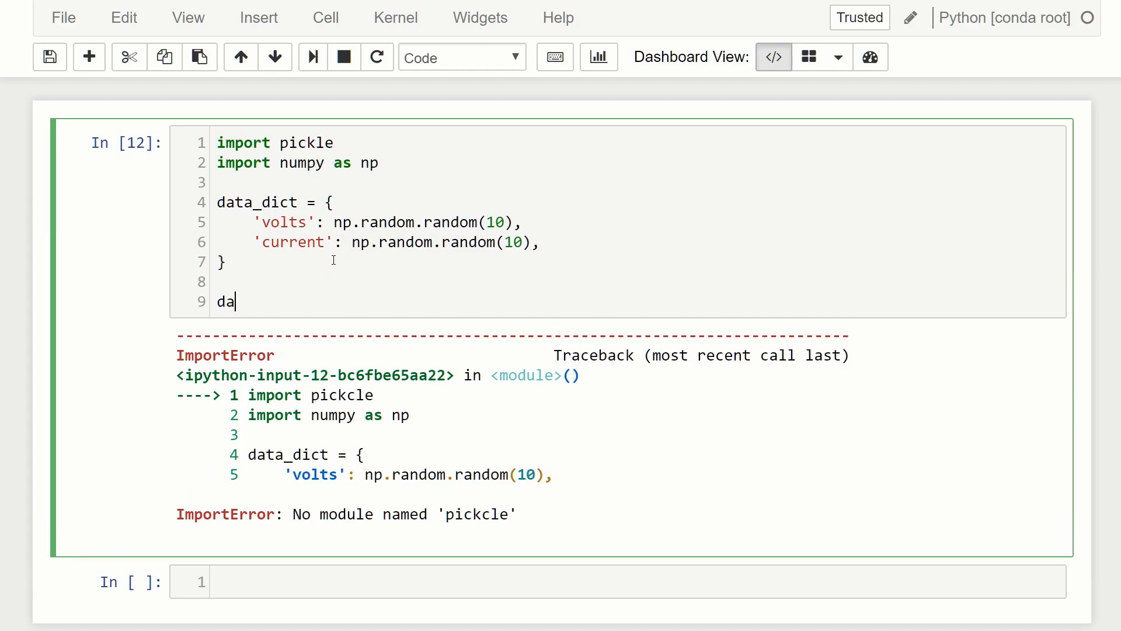
{"action": "type", "text": "ta_"}
{"action": "key", "text": "Tab"}
{"action": "key", "text": "Return"}
{"action": "key", "text": "shift+Return"}
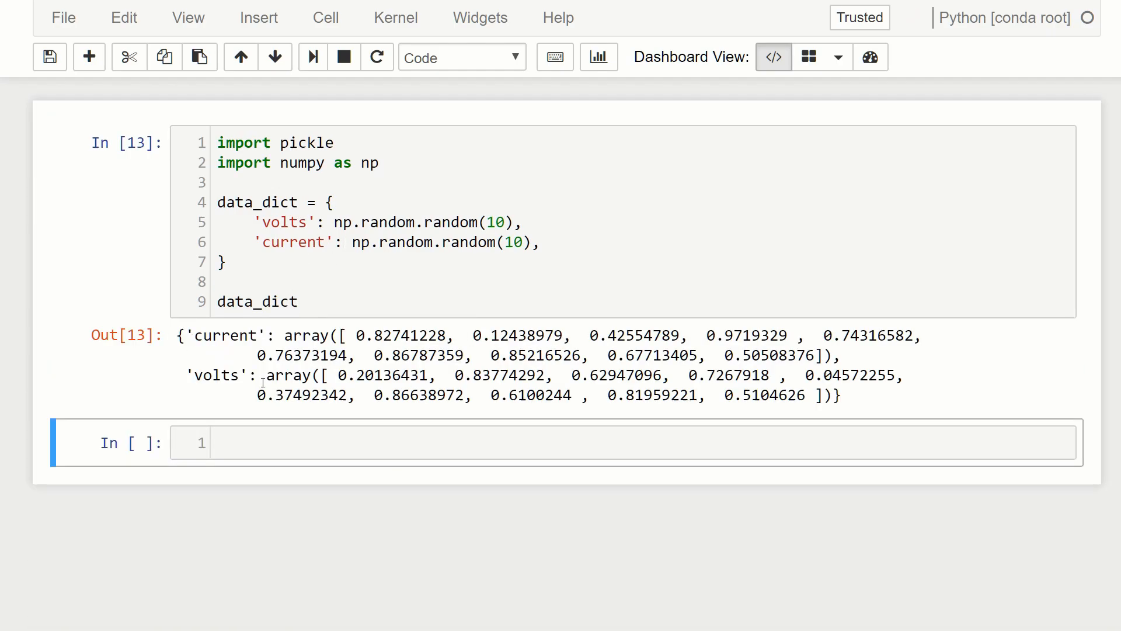
{"action": "mouse_move", "coordinate": [284, 335]}
{"action": "left_mouse_down"}
{"action": "mouse_move", "coordinate": [807, 337]}
{"action": "mouse_move", "coordinate": [831, 355]}
{"action": "left_mouse_up"}
Step: Remove the data_dict display line and rerun the cell so it shows no output
{"action": "left_click", "coordinate": [340, 304]}
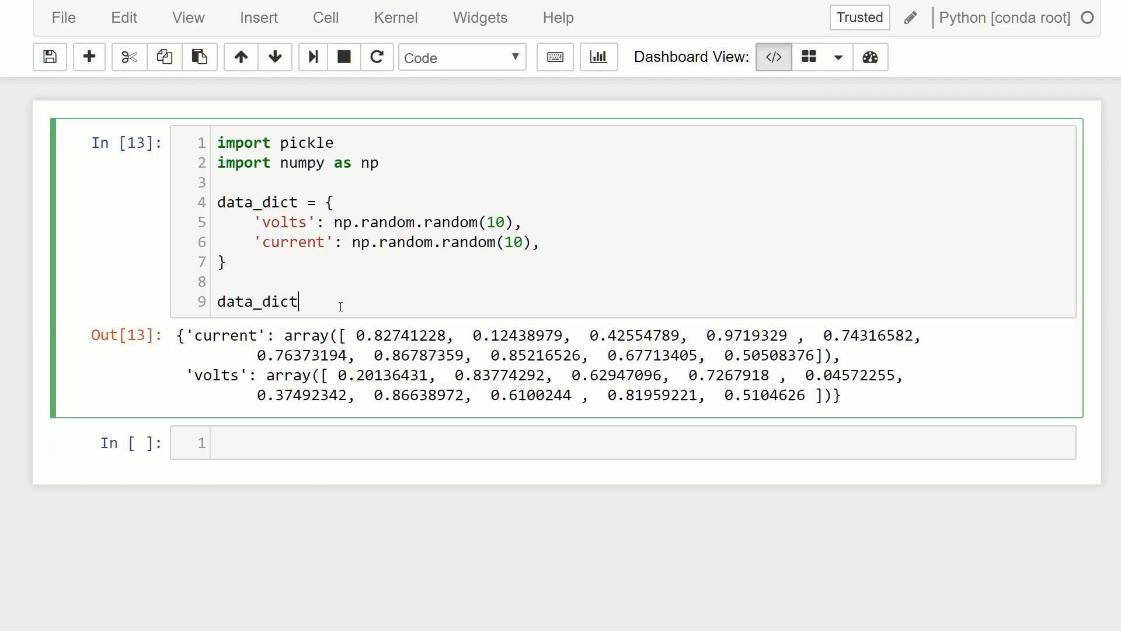
{"action": "key", "text": "BackSpace"}
{"action": "key", "text": "BackSpace"}
{"action": "key", "text": "BackSpace"}
{"action": "key", "text": "BackSpace"}
{"action": "key", "text": "BackSpace"}
{"action": "key", "text": "BackSpace"}
{"action": "key", "text": "BackSpace"}
{"action": "key", "text": "BackSpace"}
{"action": "key", "text": "BackSpace"}
{"action": "key", "text": "BackSpace"}
{"action": "key", "text": "BackSpace"}
{"action": "key", "text": "shift+Return"}
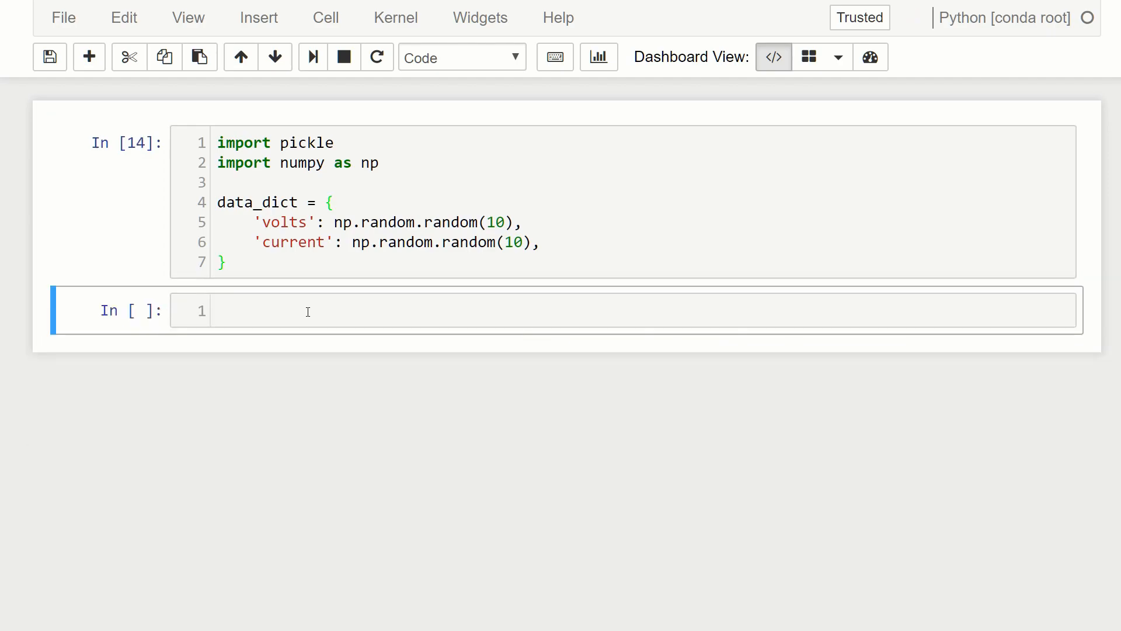
{"action": "double_click", "coordinate": [231, 202]}
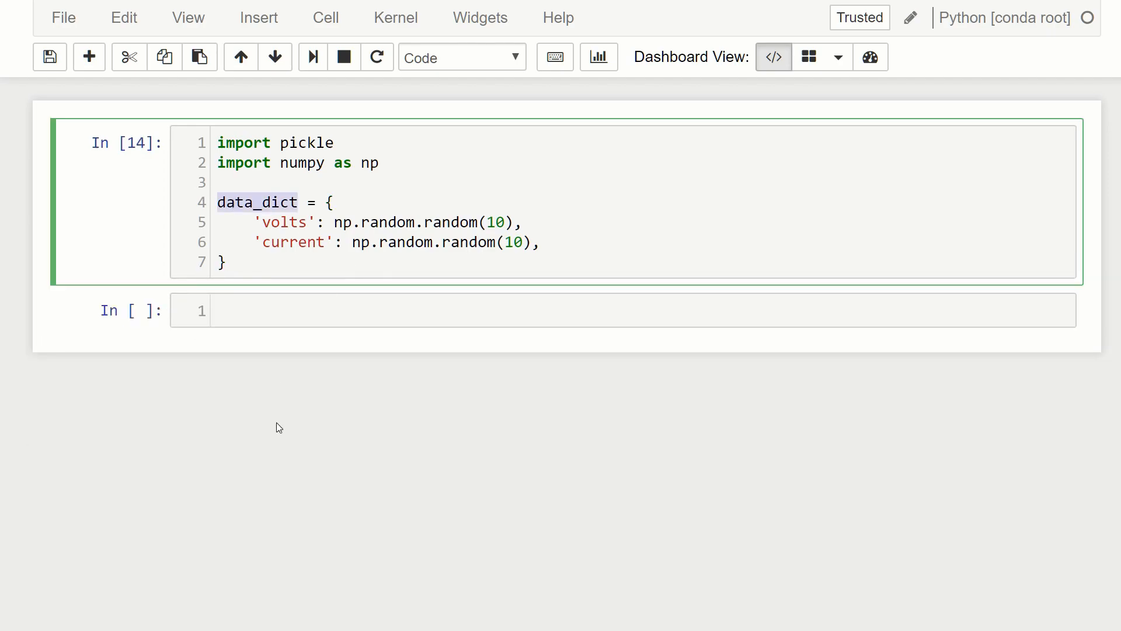
{"action": "left_click", "coordinate": [243, 314]}
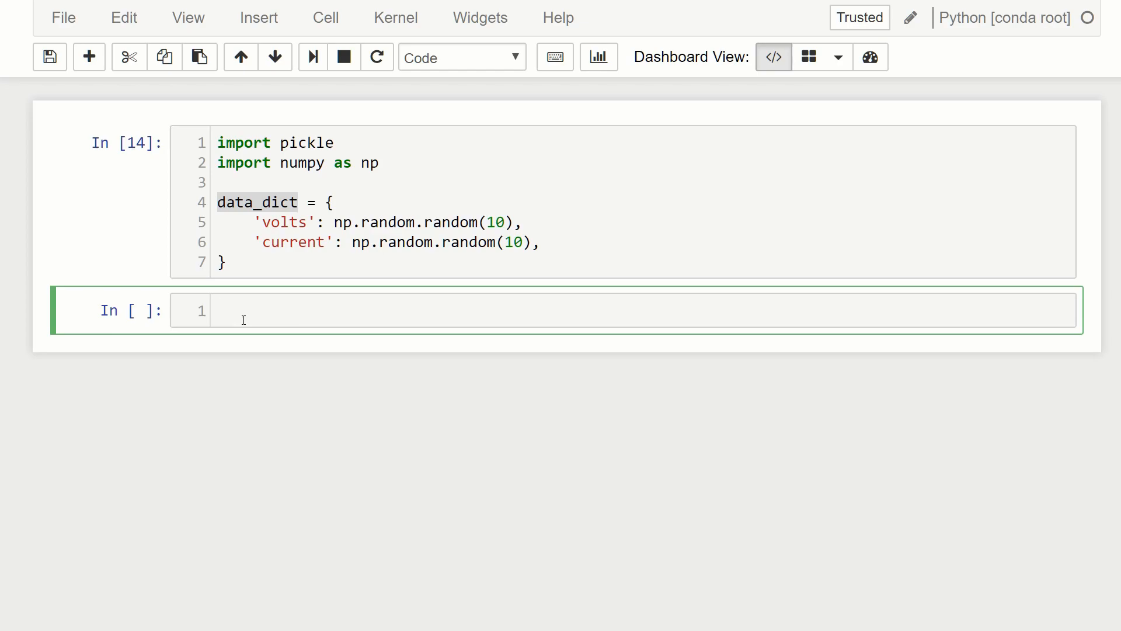
Step: Save the notebook and write a with open('data_pick.pkl', 'wb') block that pickle.dumps data_dict
{"action": "key", "text": "ctrl+s"}
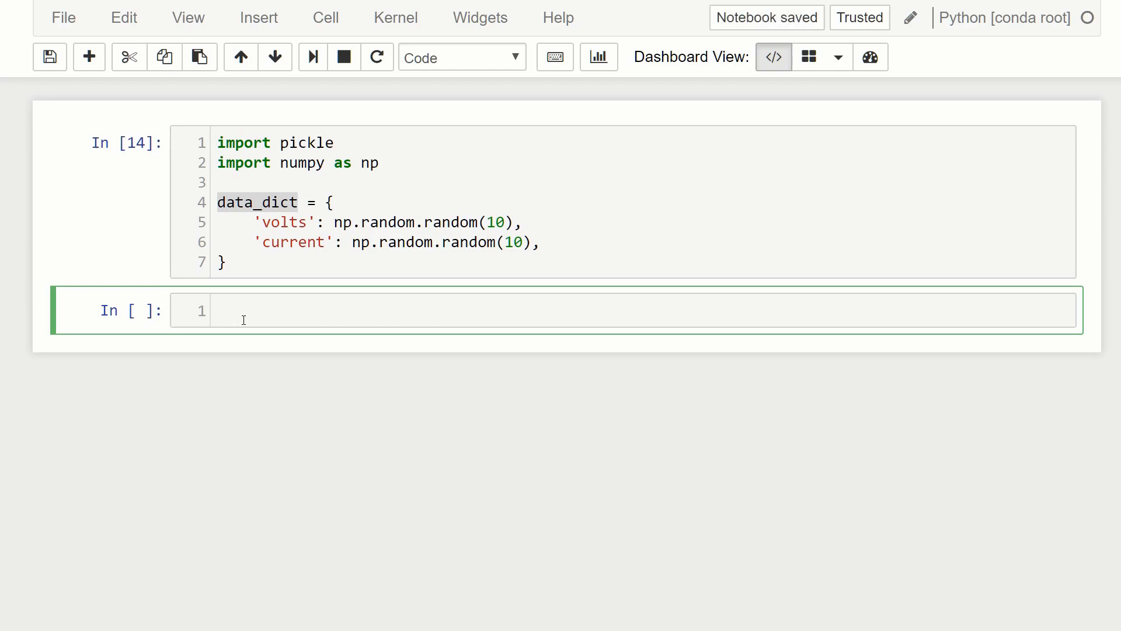
{"action": "type", "text": "with"}
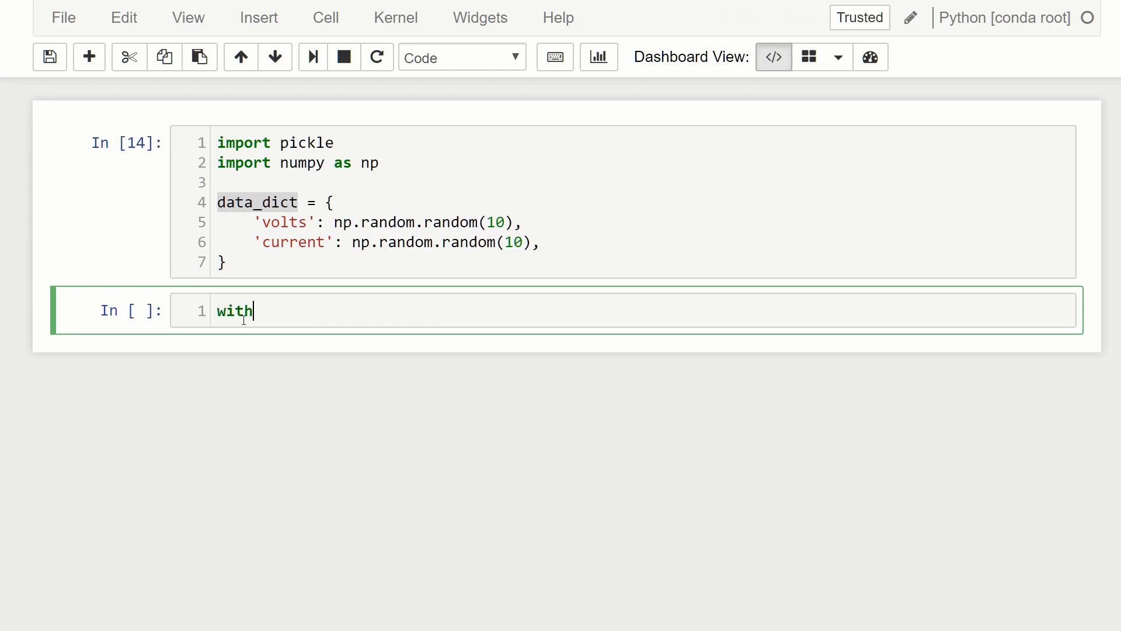
{"action": "type", "text": " op"}
{"action": "type", "text": "en('"}
{"action": "type", "text": "data"}
{"action": "type", "text": "_pick"}
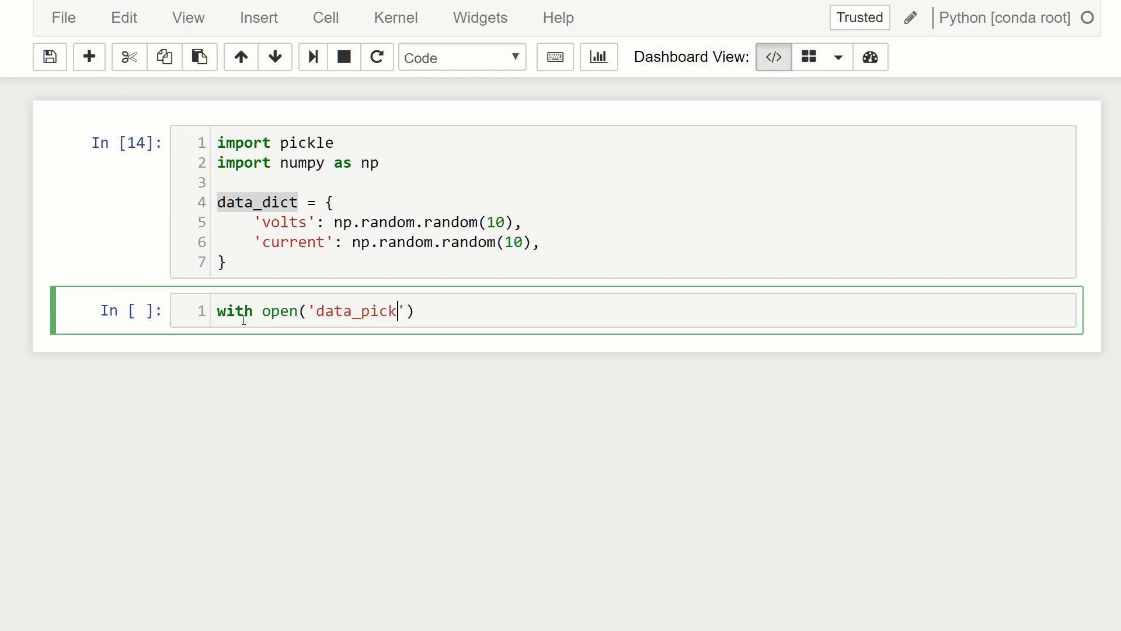
{"action": "type", "text": "./"}
{"action": "key", "text": "BackSpace"}
{"action": "type", "text": "pkl"}
{"action": "key", "text": "Right"}
{"action": "type", "text": ", '"}
{"action": "type", "text": "wb"}
{"action": "type", "text": "') as"}
{"action": "type", "text": "pick"}
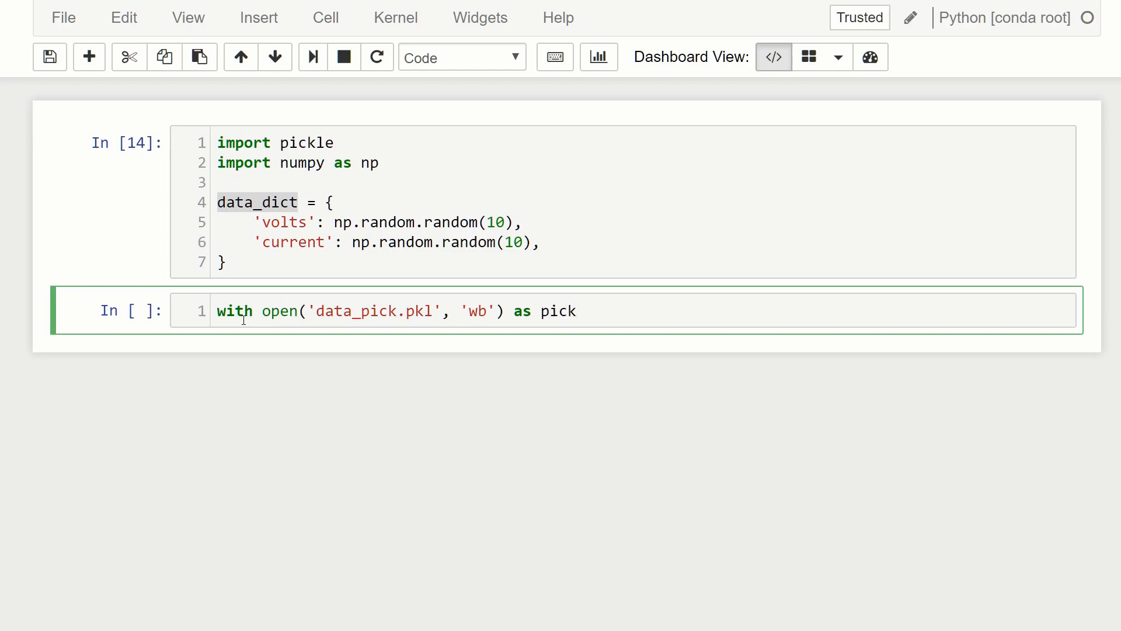
{"action": "type", "text": "le_file:"}
{"action": "key", "text": "Return"}
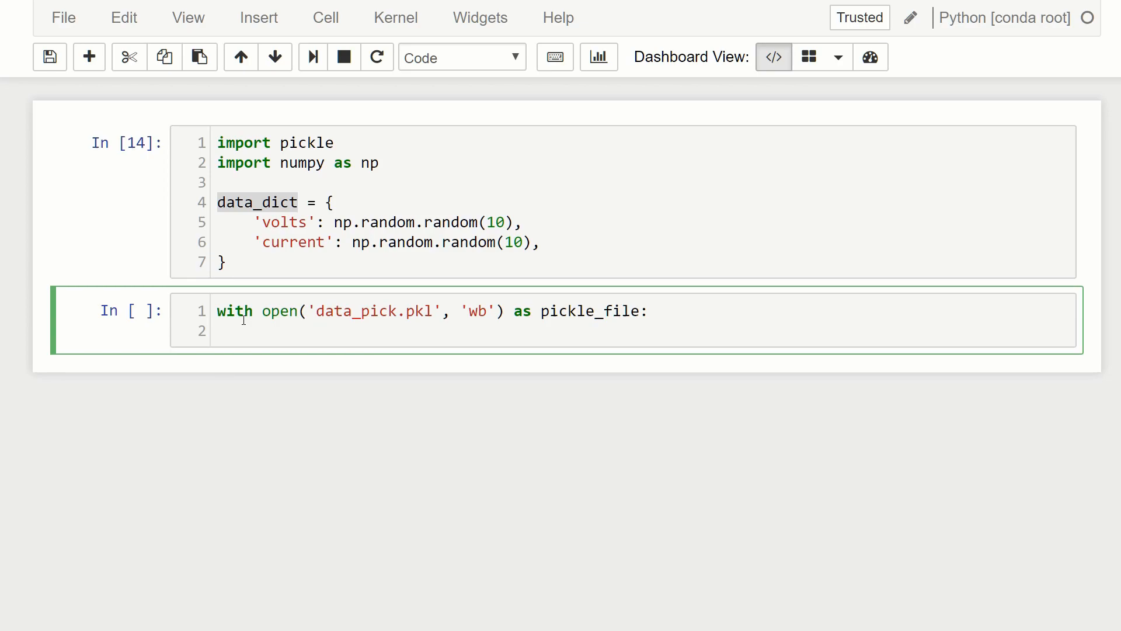
{"action": "type", "text": "pickle.dum"}
{"action": "type", "text": "p("}
{"action": "type", "text": "data"}
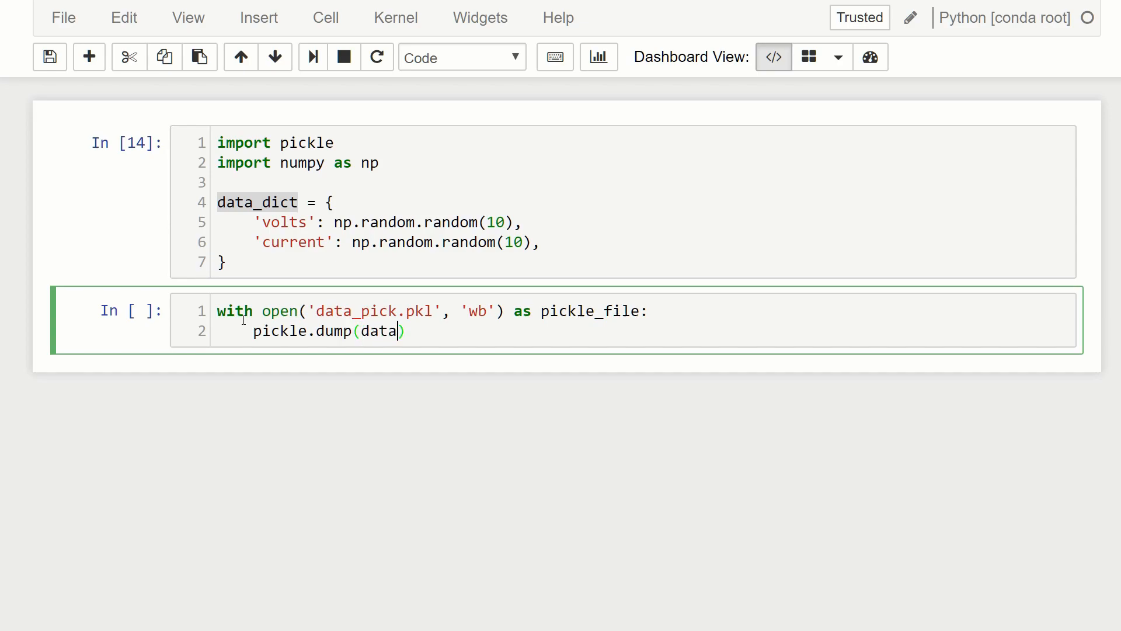
{"action": "type", "text": "_dic"}
{"action": "type", "text": "t, "}
{"action": "type", "text": "pickle"}
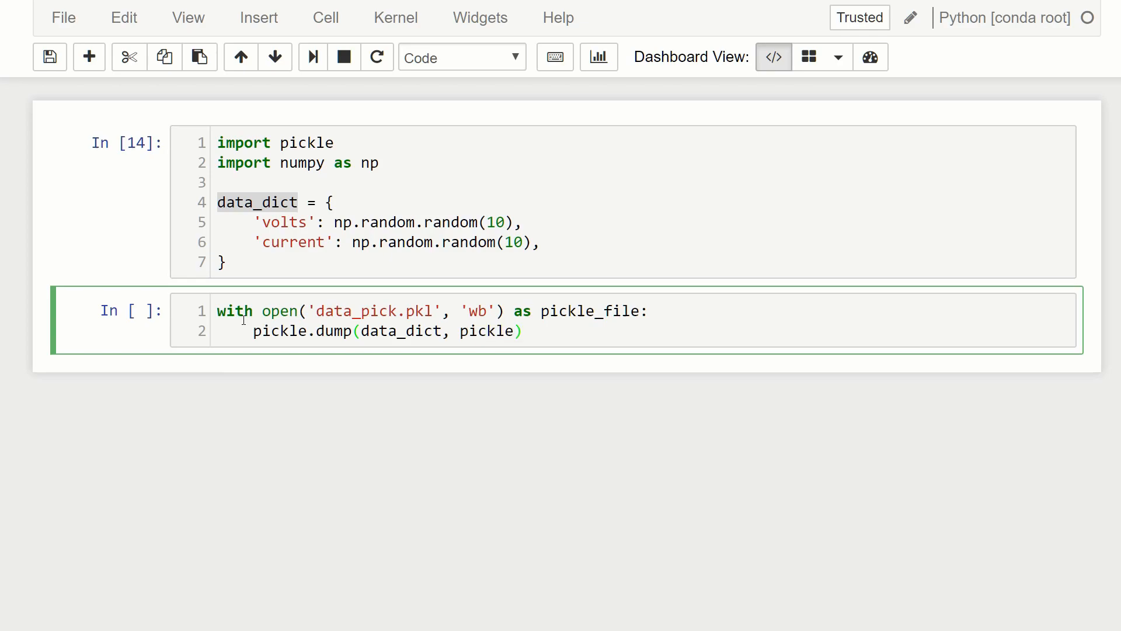
{"action": "type", "text": "_file)"}
{"action": "key", "text": "shift+Return"}
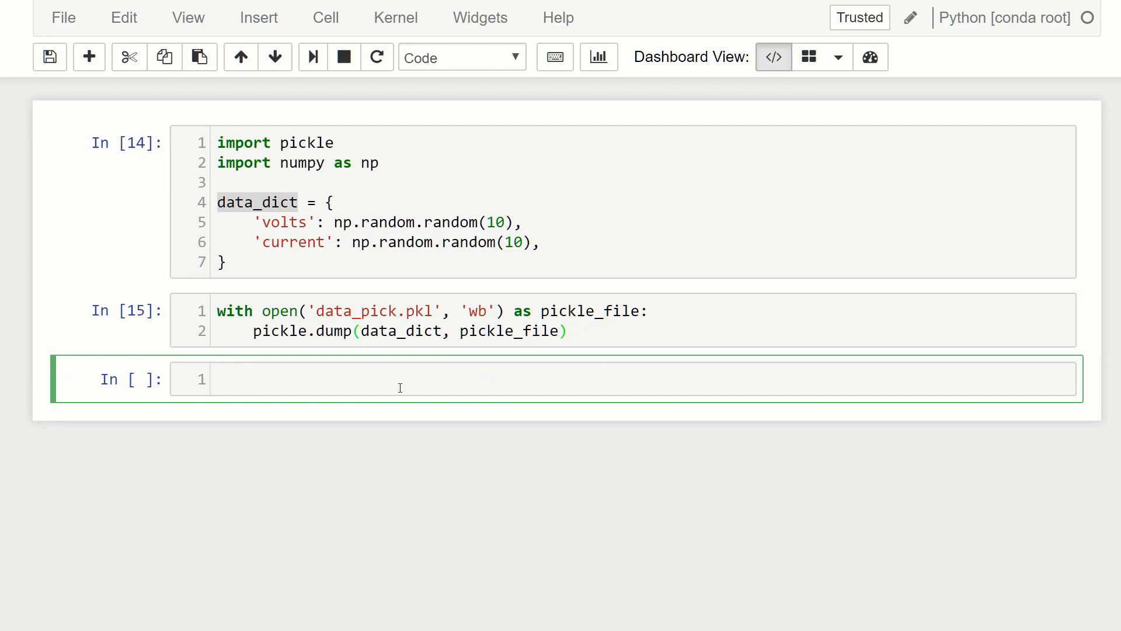
{"action": "left_click", "coordinate": [359, 263]}
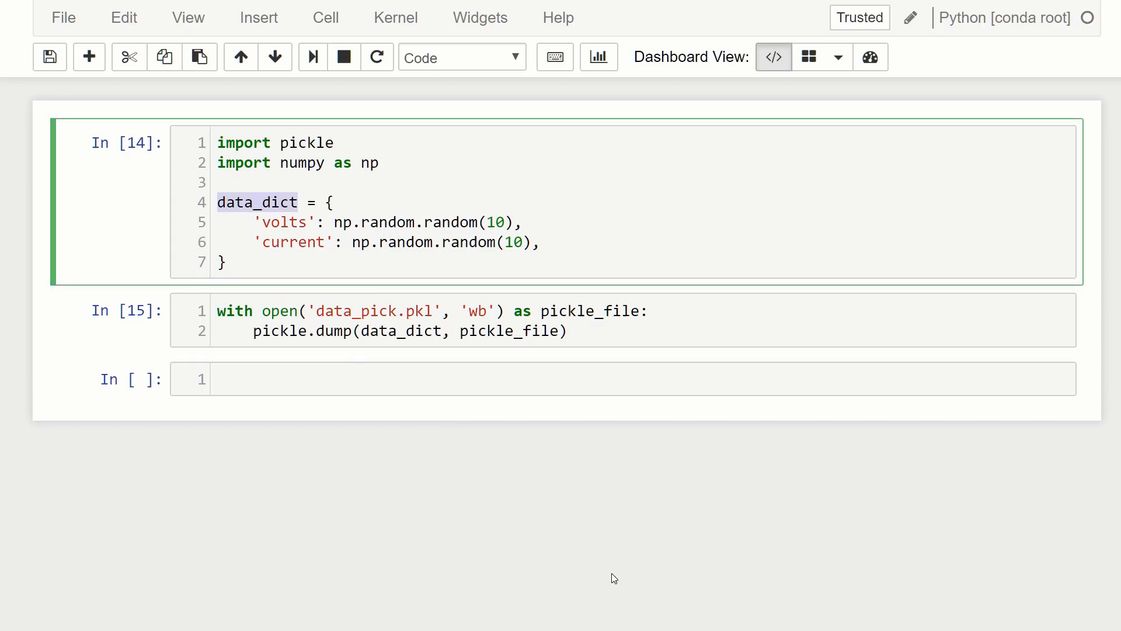
{"action": "key", "text": "alt+Tab"}
{"action": "left_click_drag", "start_coordinate": [763, 422], "coordinate": [474, 124]}
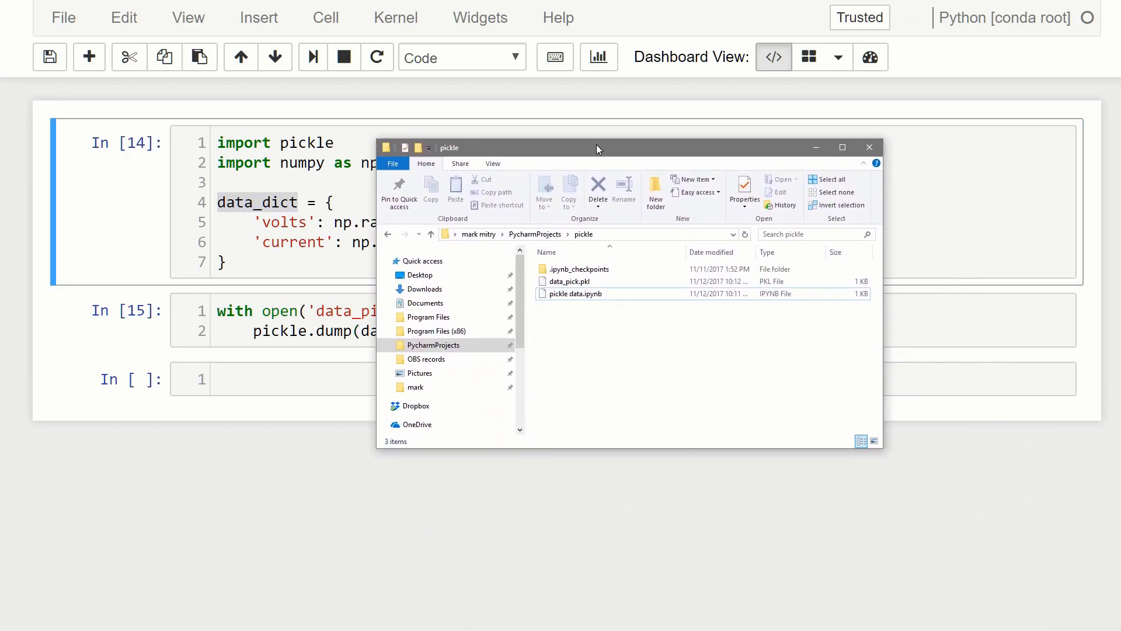
{"action": "left_click", "coordinate": [448, 258]}
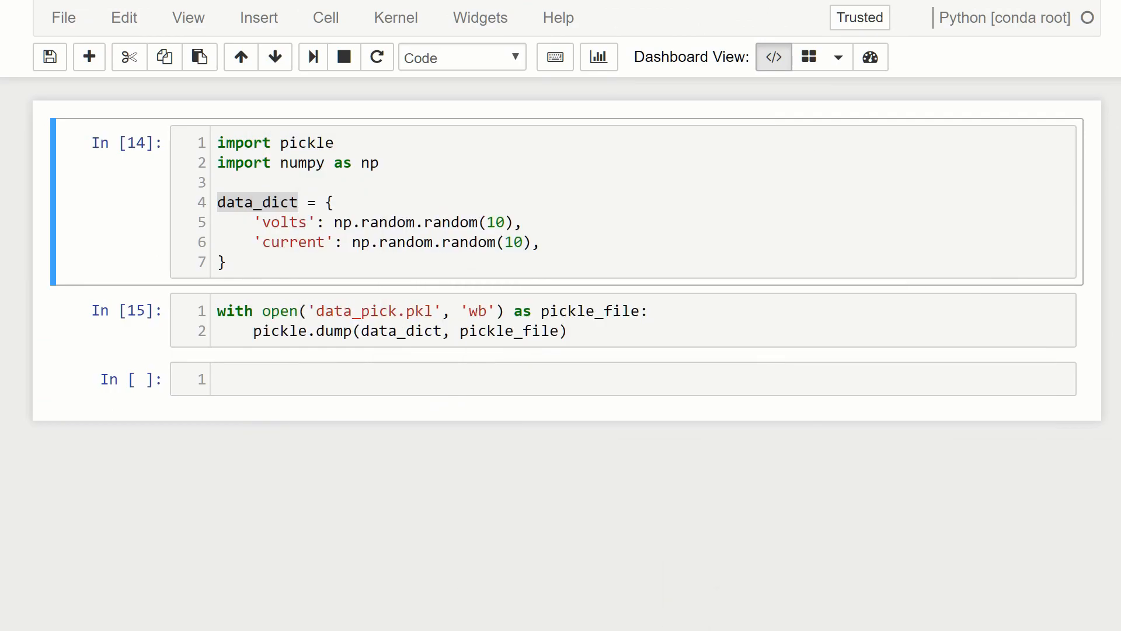
Step: Start a with open('data_pick.pkl', 'rb') as pickle_file: block, reusing the copied file name
{"action": "left_click", "coordinate": [395, 270]}
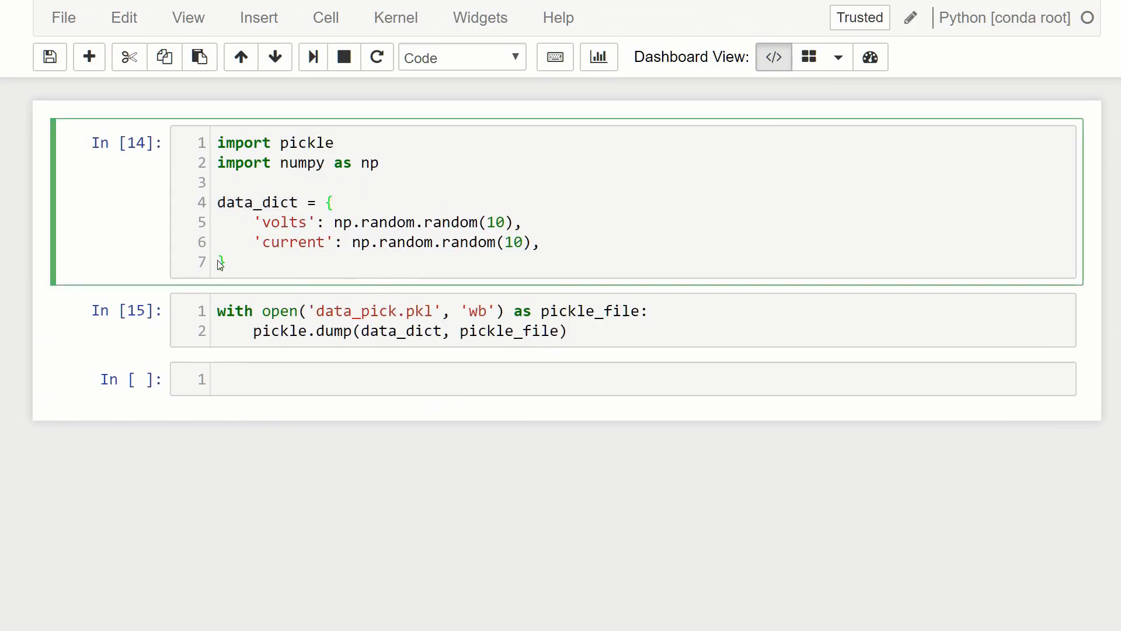
{"action": "left_click", "coordinate": [268, 378]}
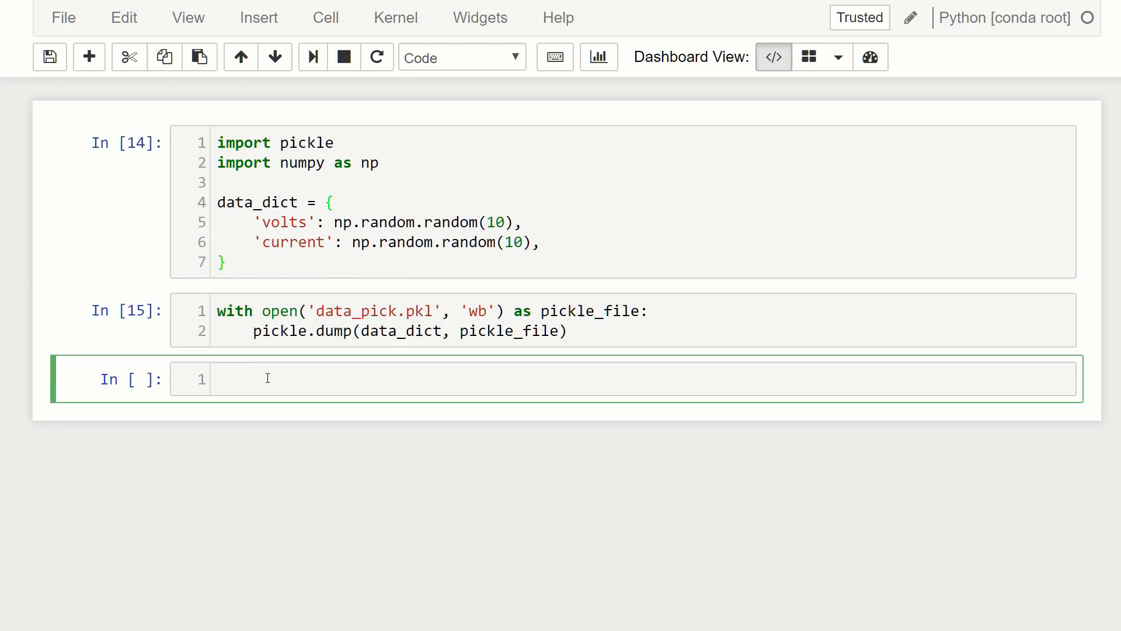
{"action": "type", "text": "with "}
{"action": "type", "text": "open("}
{"action": "left_click_drag", "start_coordinate": [308, 312], "coordinate": [443, 310]}
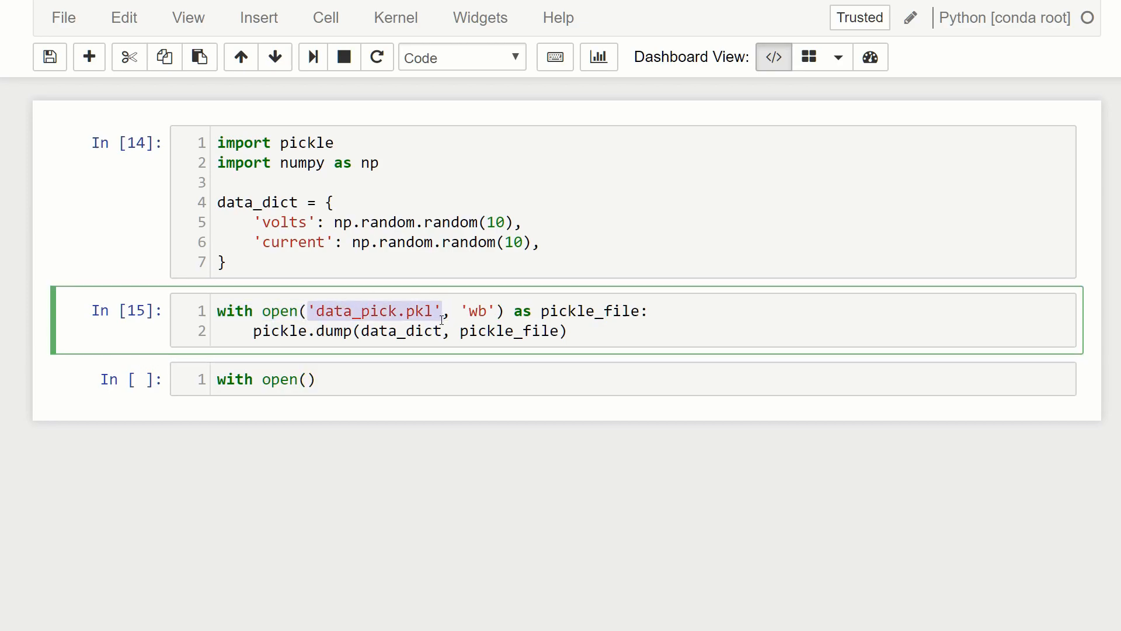
{"action": "key", "text": "ctrl+c"}
{"action": "left_click", "coordinate": [311, 378]}
{"action": "key", "text": "ctrl+v"}
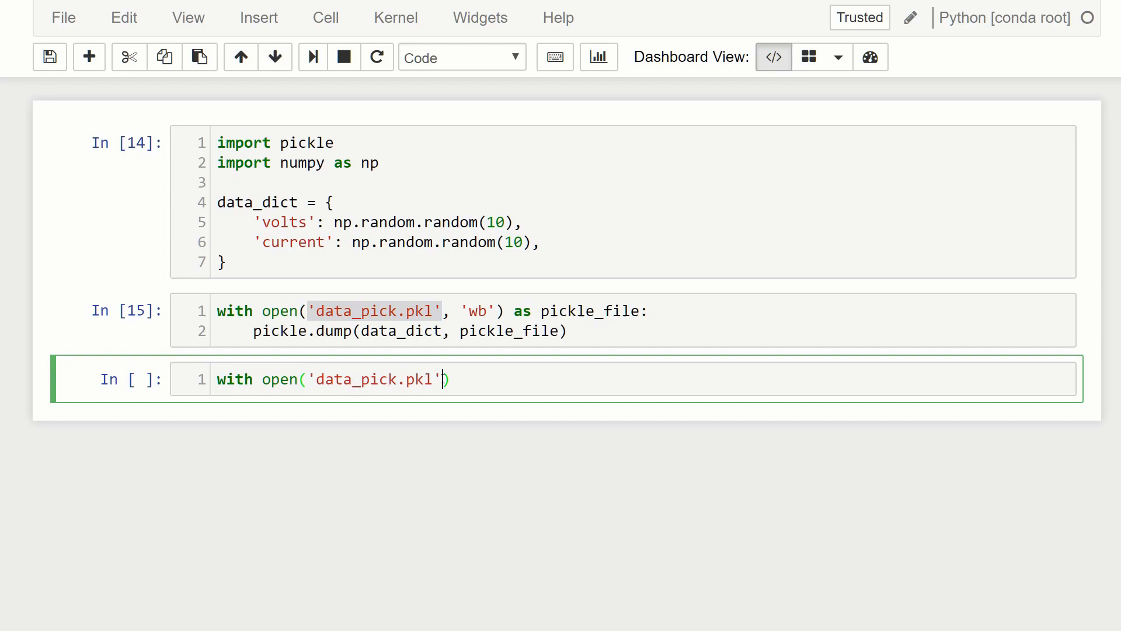
{"action": "type", "text": ", '"}
{"action": "type", "text": "r"}
{"action": "type", "text": "b')"}
{"action": "type", "text": " as "}
{"action": "type", "text": "pick"}
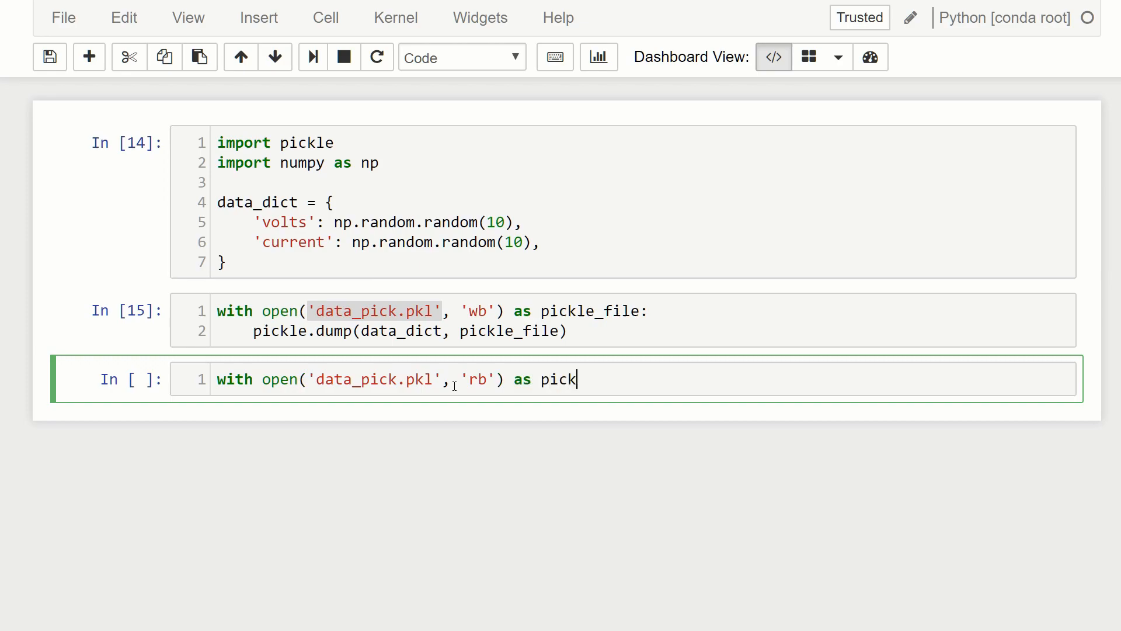
{"action": "type", "text": "le_file"}
{"action": "type", "text": ":"}
{"action": "key", "text": "Return"}
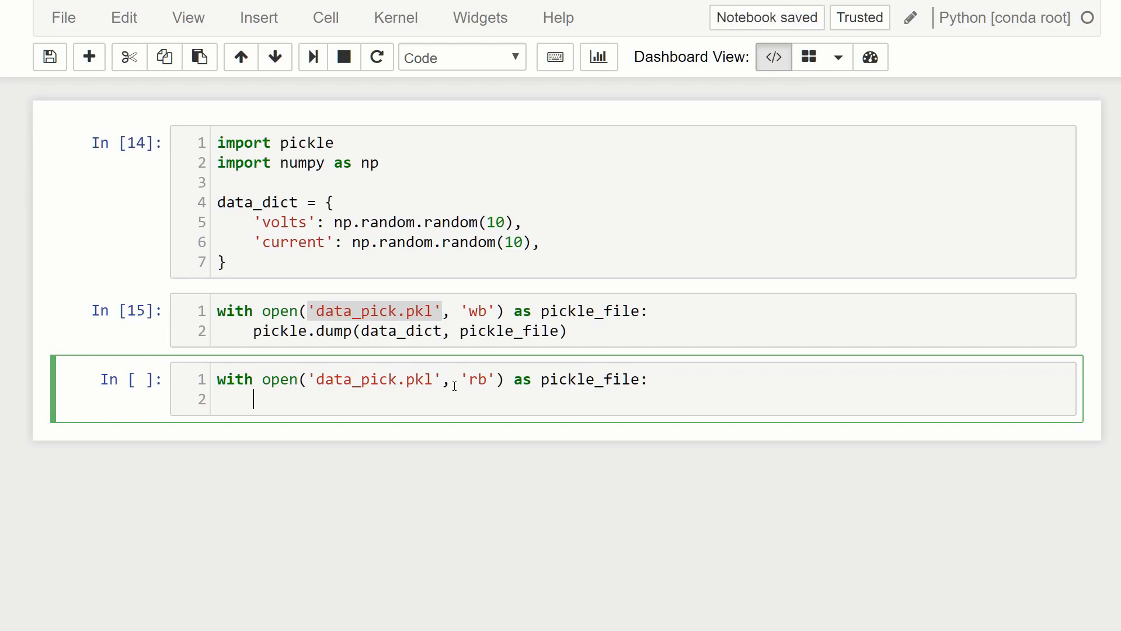
{"action": "type", "text": "new_d"}
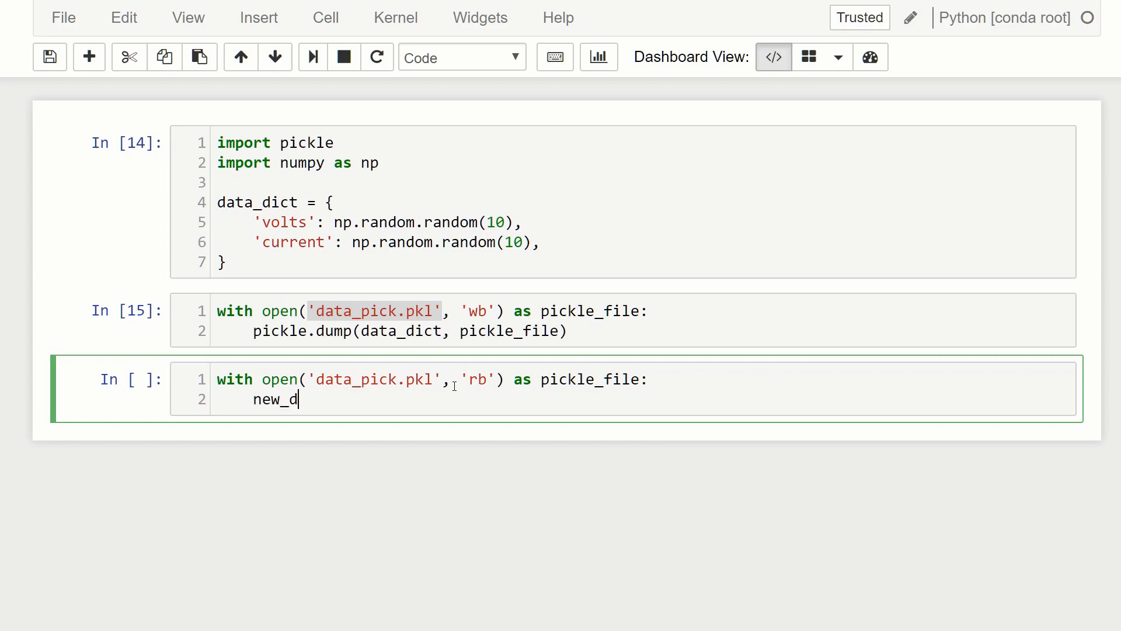
{"action": "type", "text": "ata = "}
{"action": "type", "text": "pickle."}
{"action": "type", "text": "load("}
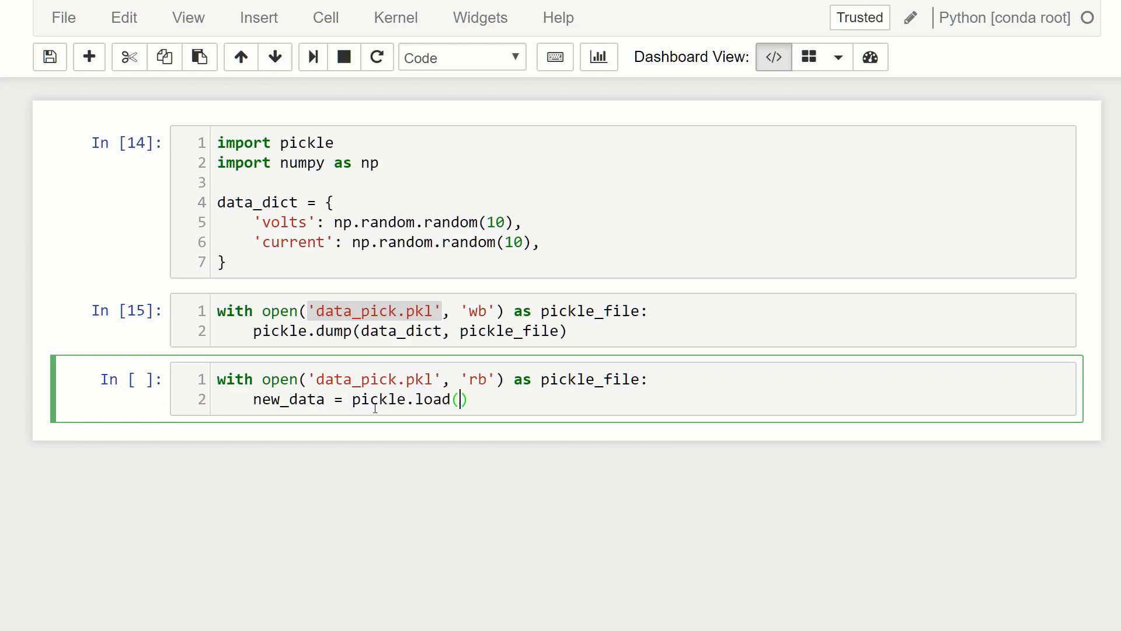
Step: Set new_data = pickle.load(pickle_file) in the body and run the cell
{"action": "double_click", "coordinate": [600, 380]}
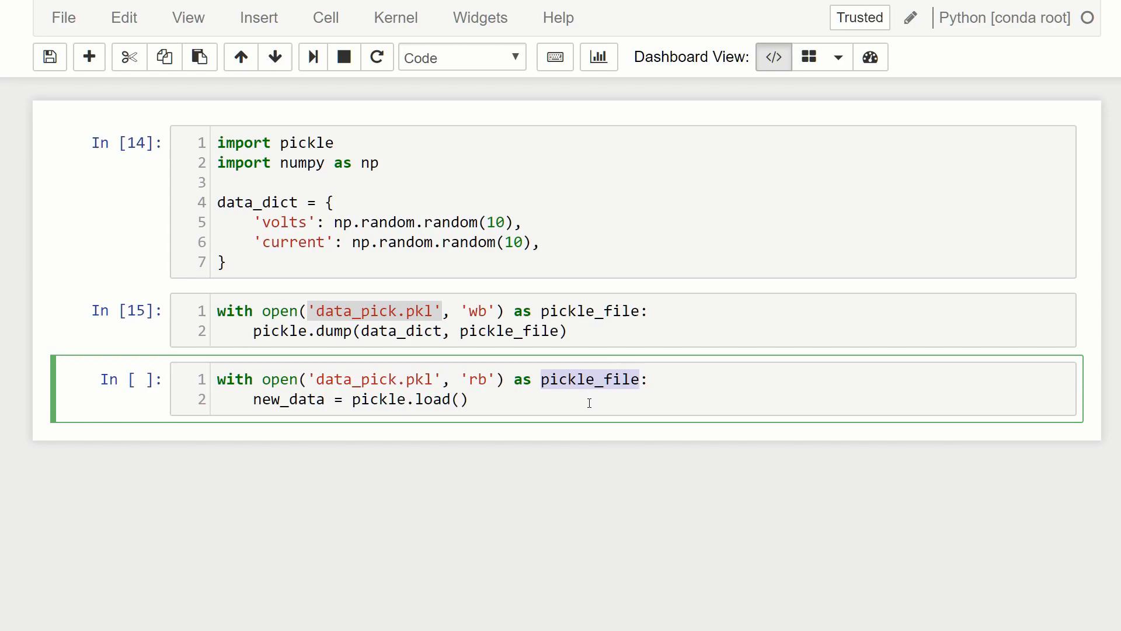
{"action": "left_click", "coordinate": [459, 401]}
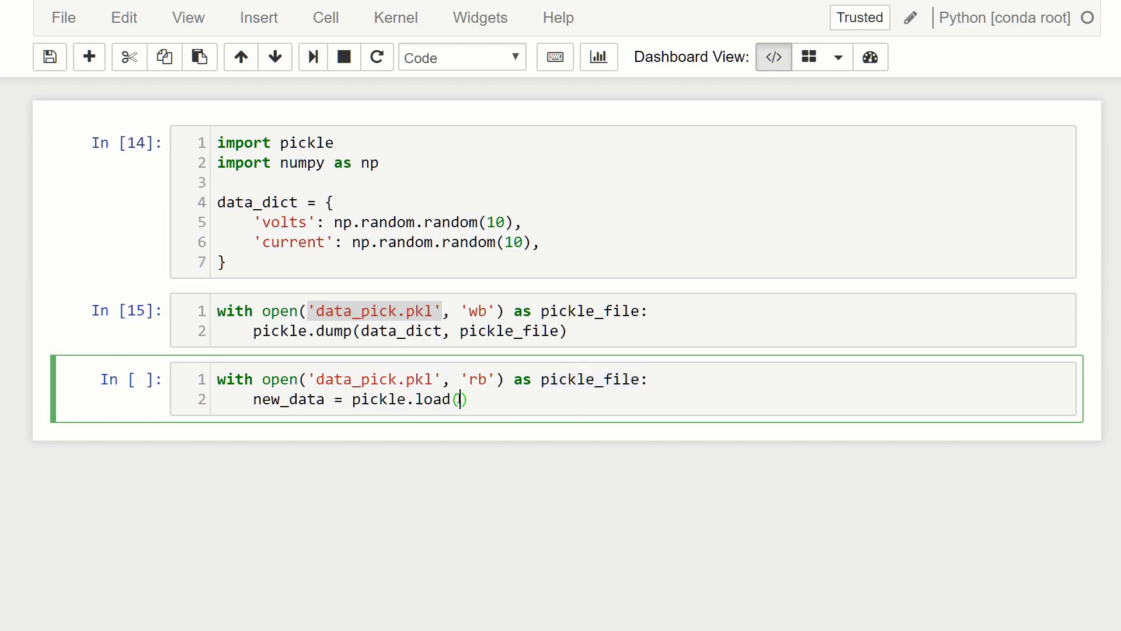
{"action": "key", "text": "ctrl+v"}
{"action": "key", "text": "shift+Return"}
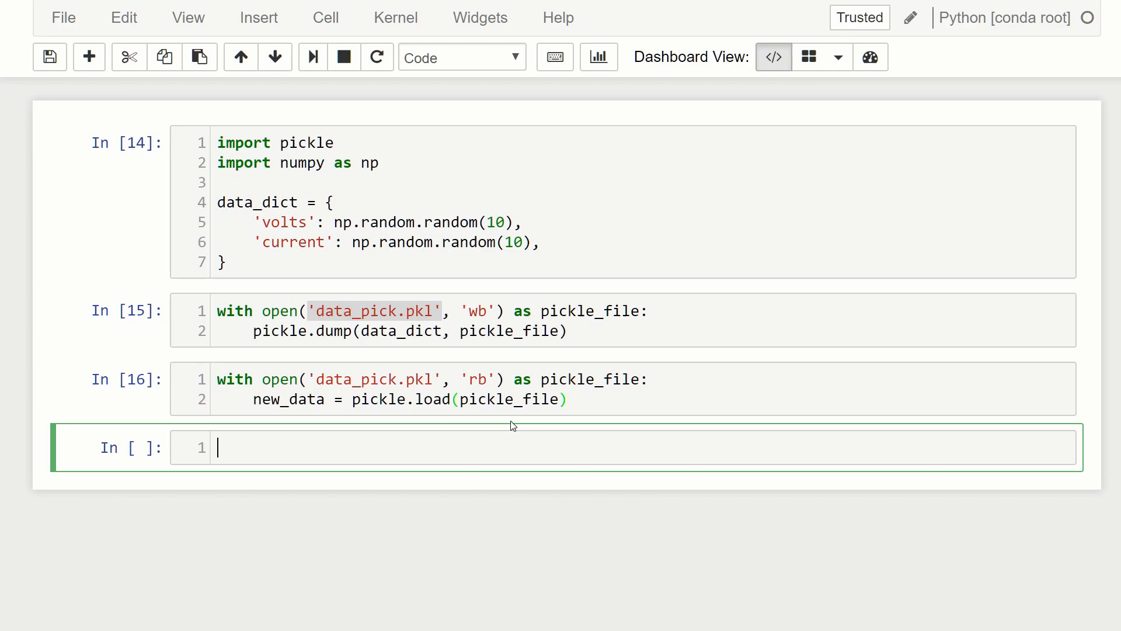
Step: Evaluate new_data in a fresh cell and check the reloaded 'current' and 'volts' arrays
{"action": "double_click", "coordinate": [289, 401]}
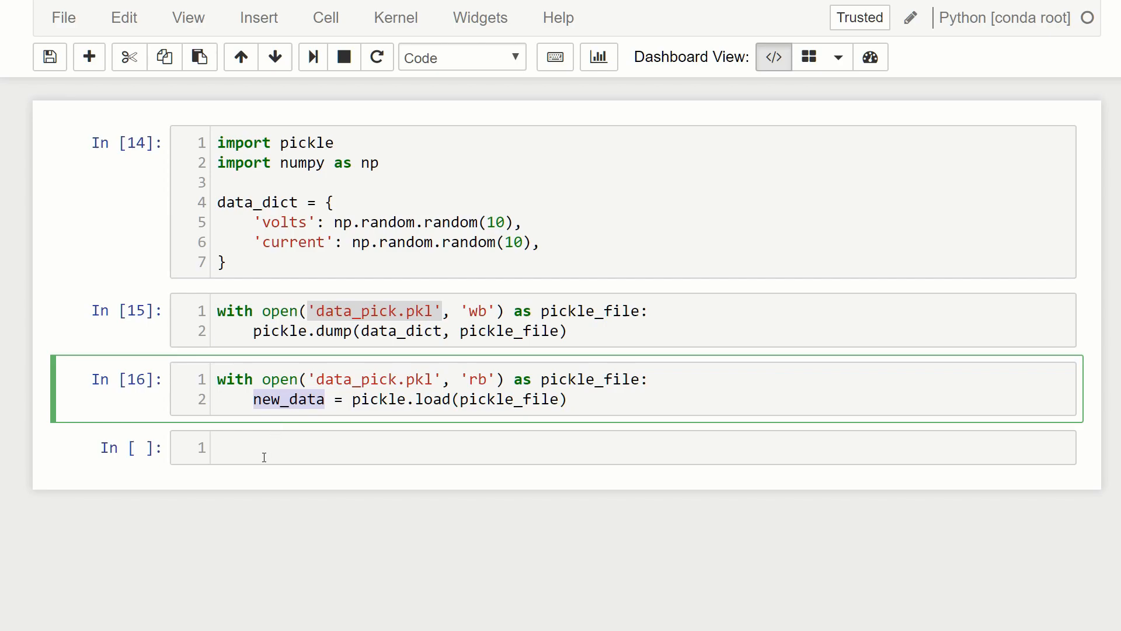
{"action": "left_click", "coordinate": [277, 448]}
{"action": "type", "text": "new_data"}
{"action": "key", "text": "shift+Return"}
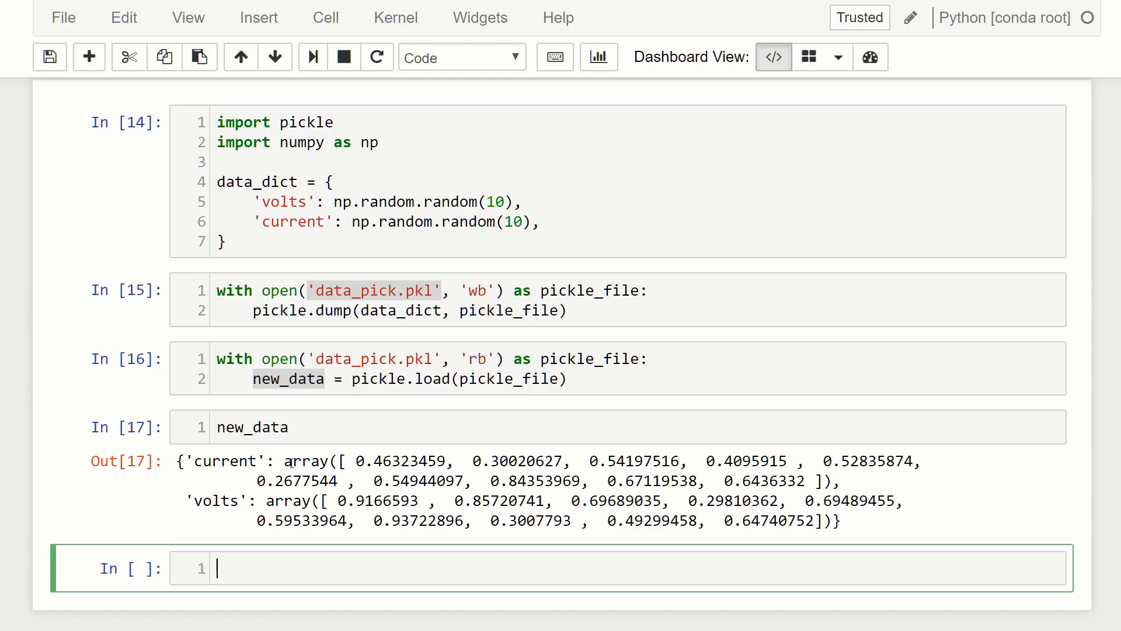
{"action": "left_click_drag", "start_coordinate": [286, 462], "coordinate": [838, 481]}
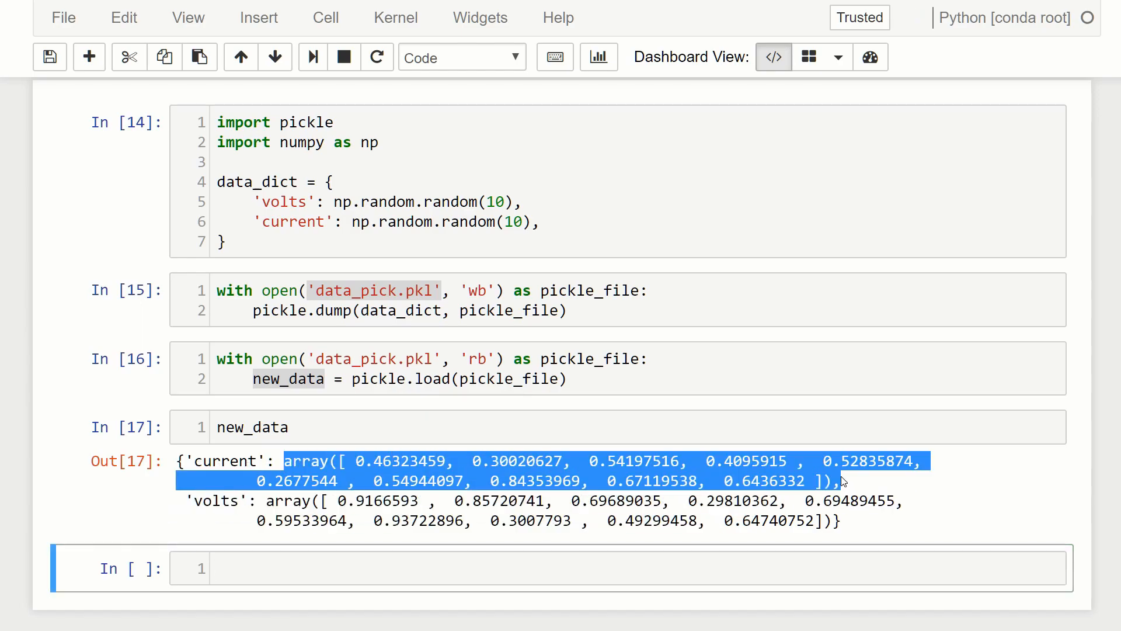
{"action": "left_click", "coordinate": [471, 512]}
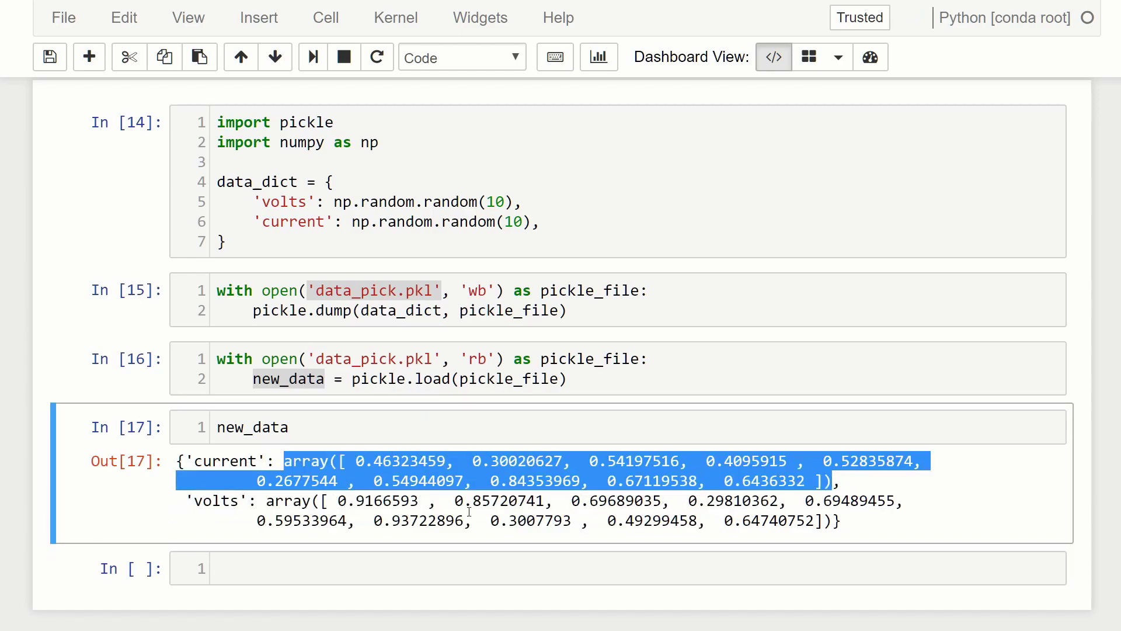
{"action": "left_click", "coordinate": [768, 490]}
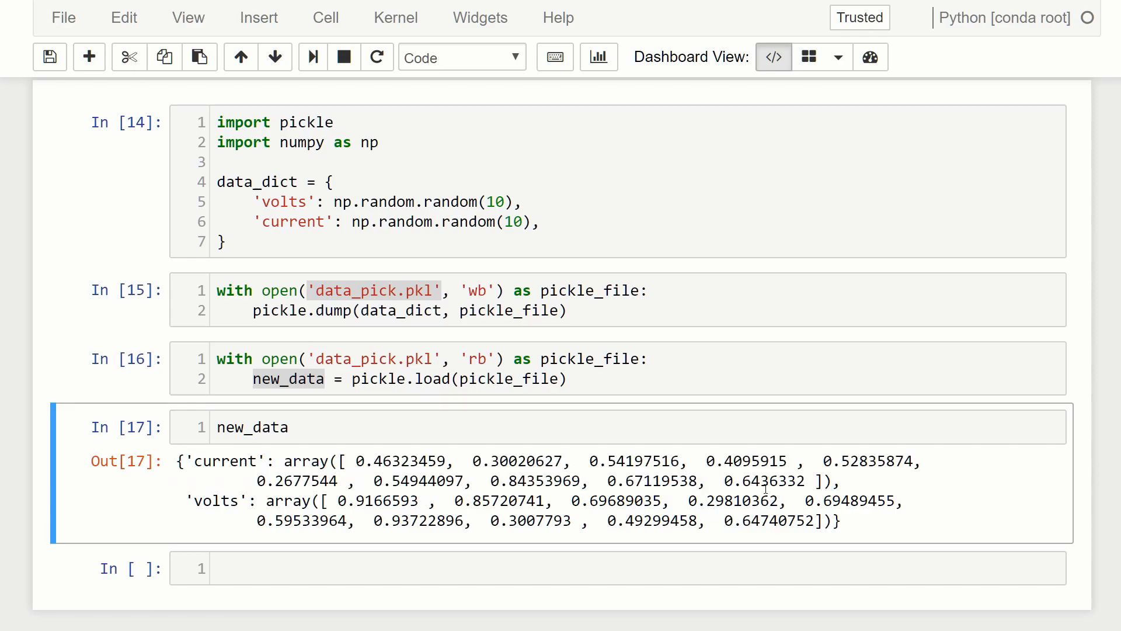
{"action": "left_click", "coordinate": [341, 381]}
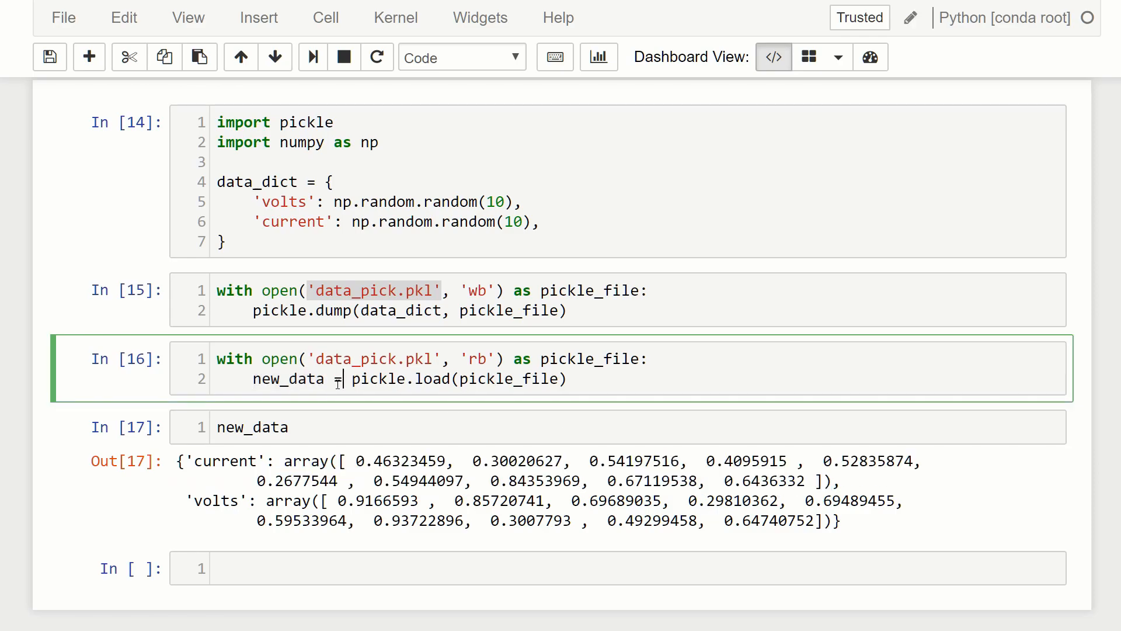